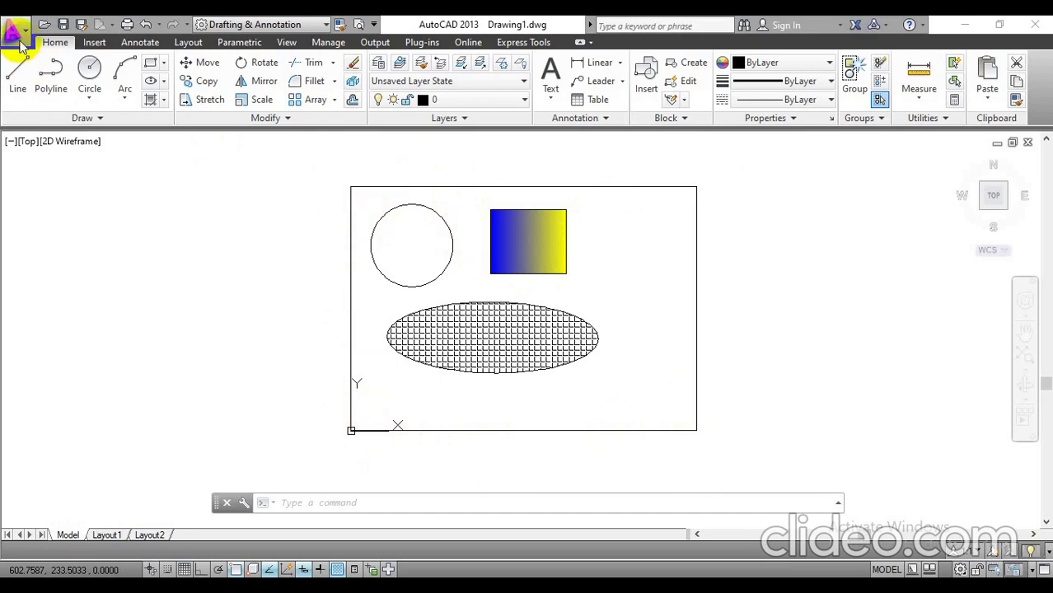
- Start a PDF export of the drawing with a Window area spanning opposite corners of the outer border rectangle
left_click(18, 40)
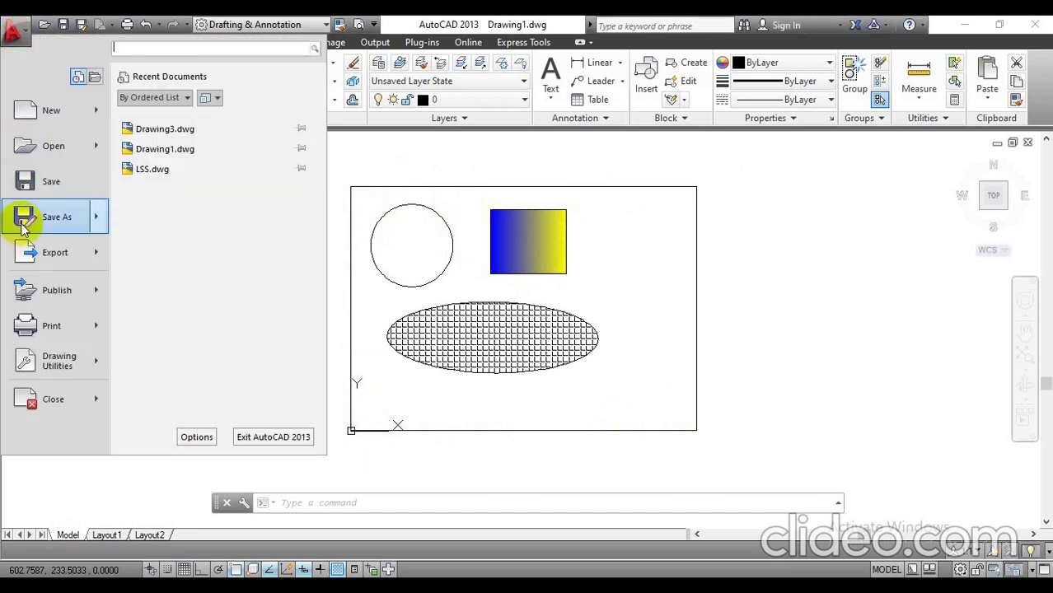
mouse_move(25, 257)
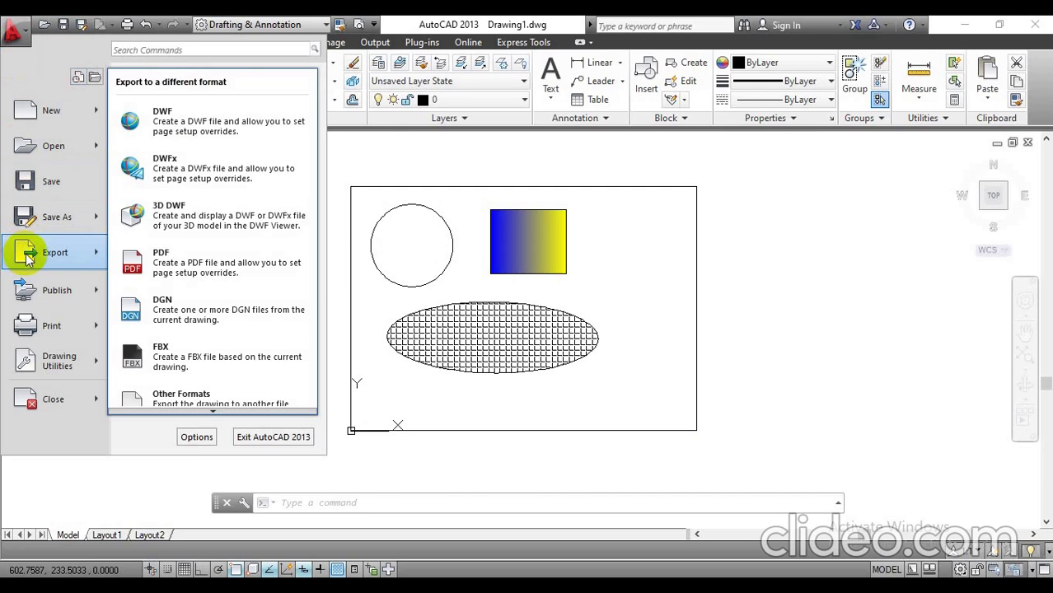
left_click(183, 268)
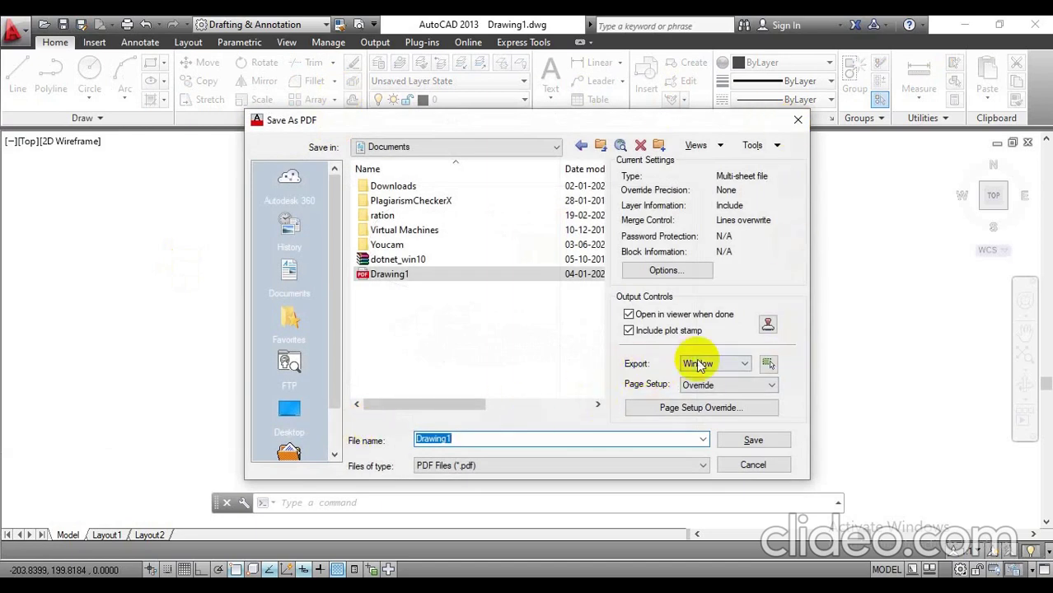
left_click(738, 368)
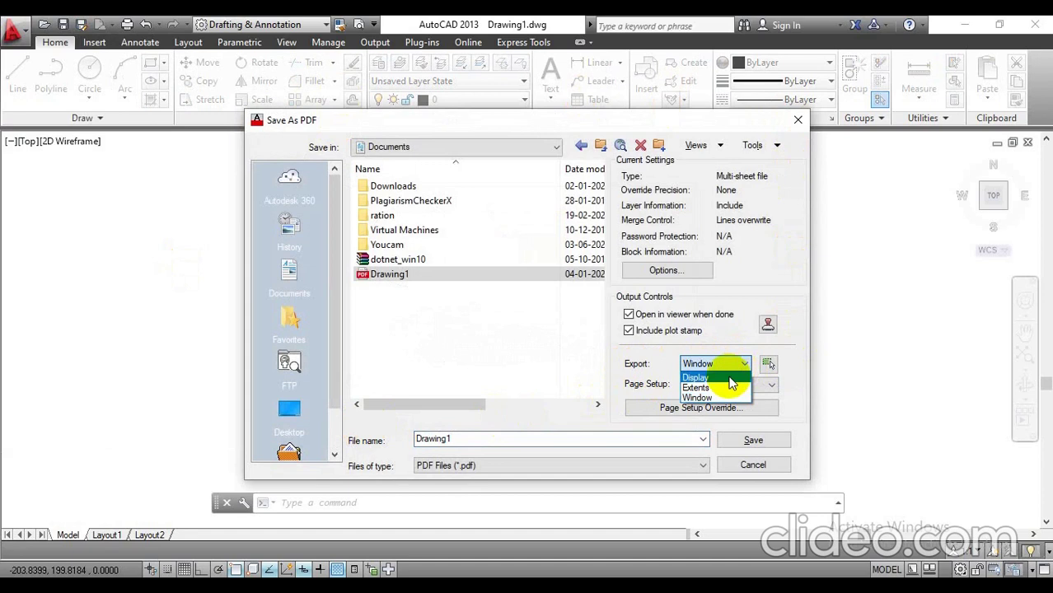
left_click(709, 396)
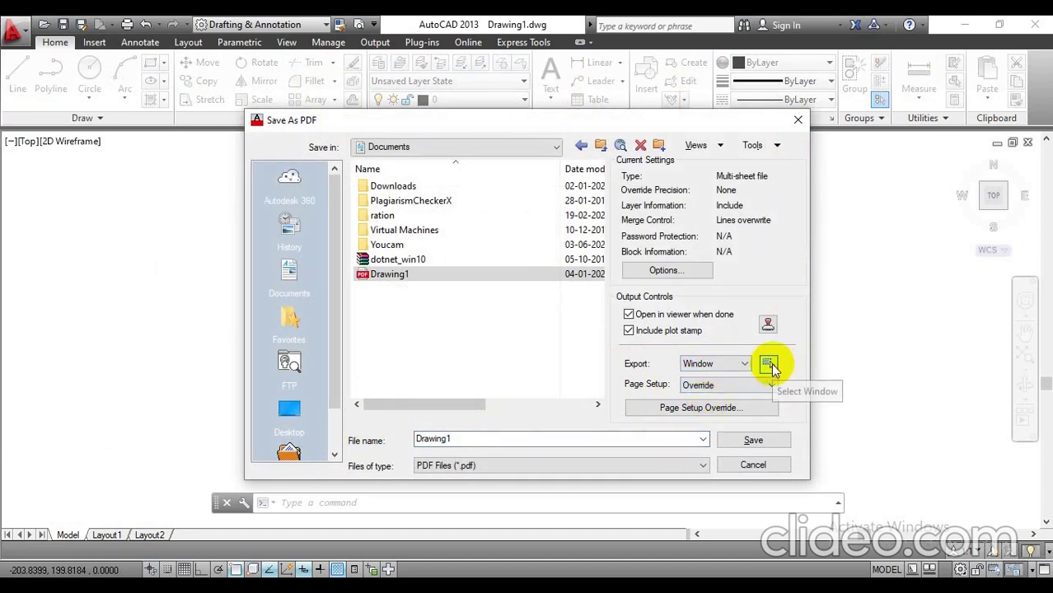
left_click(769, 365)
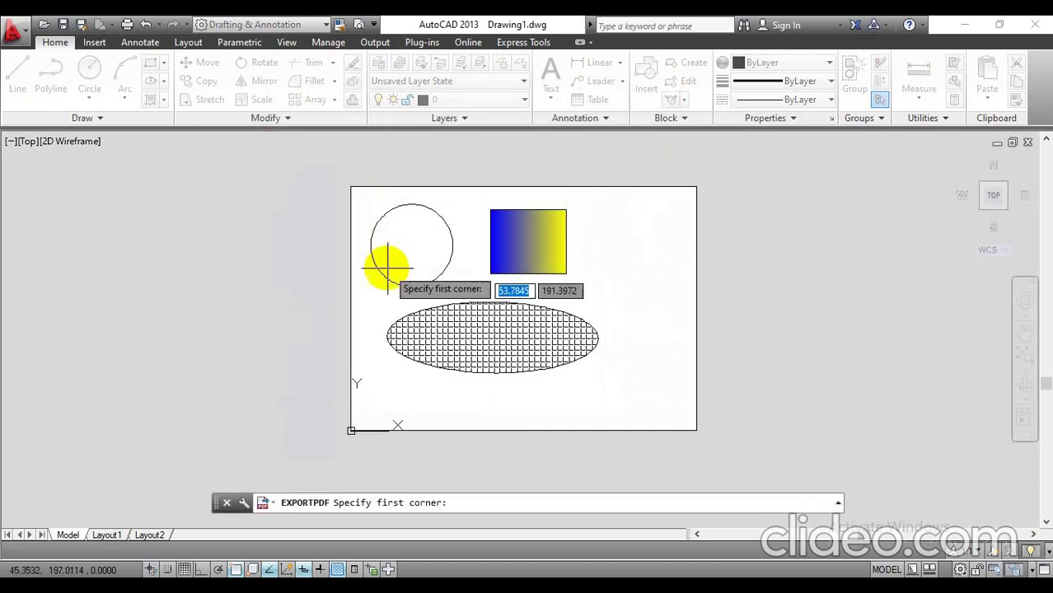
left_click(355, 191)
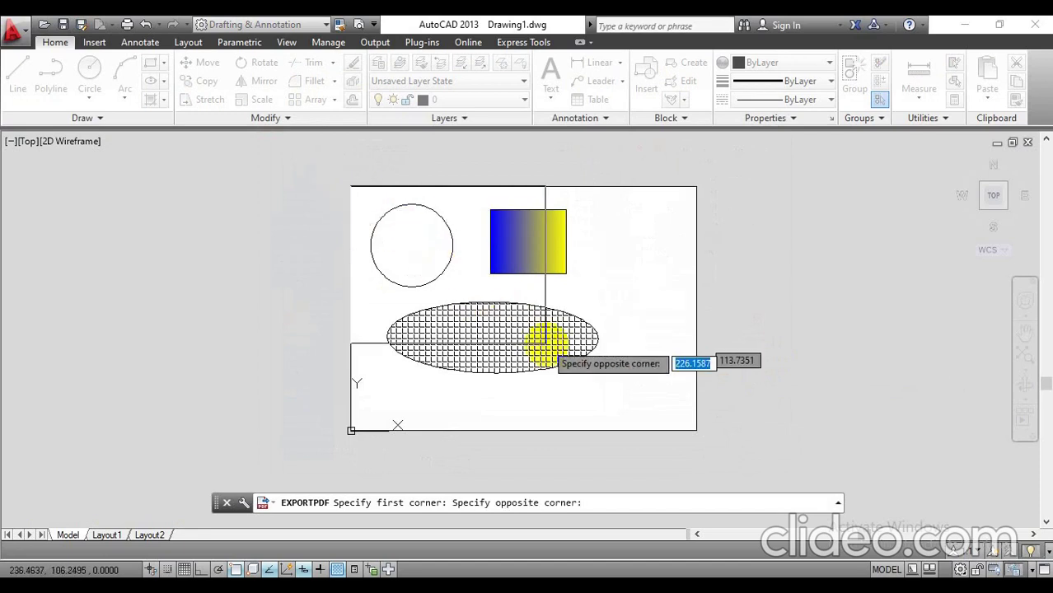
left_click(696, 430)
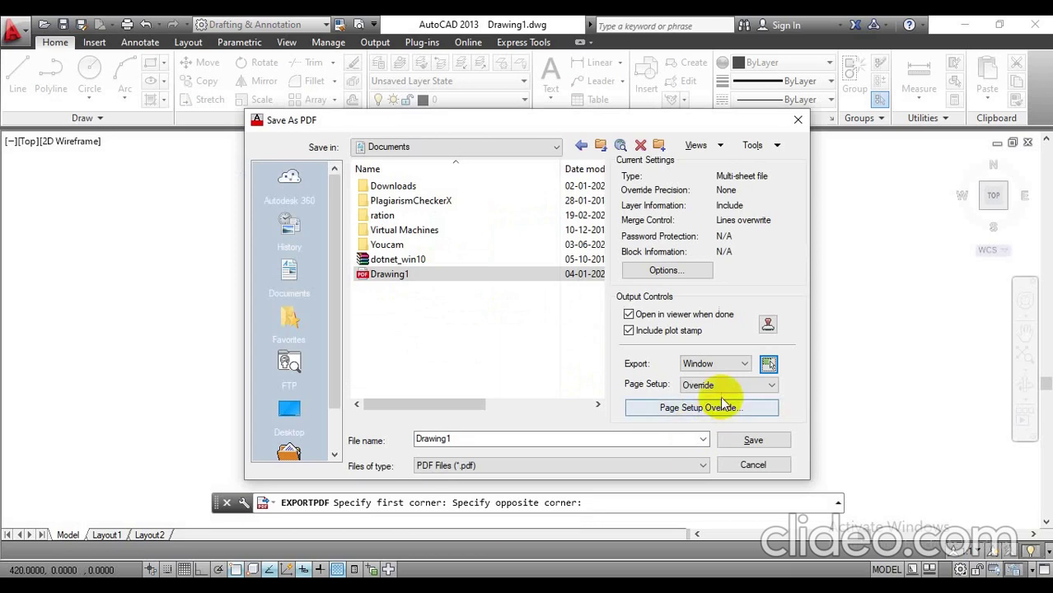
- Switch the export's page setup to Current and back to Override, and accept the page setup override with its existing settings
left_click(744, 385)
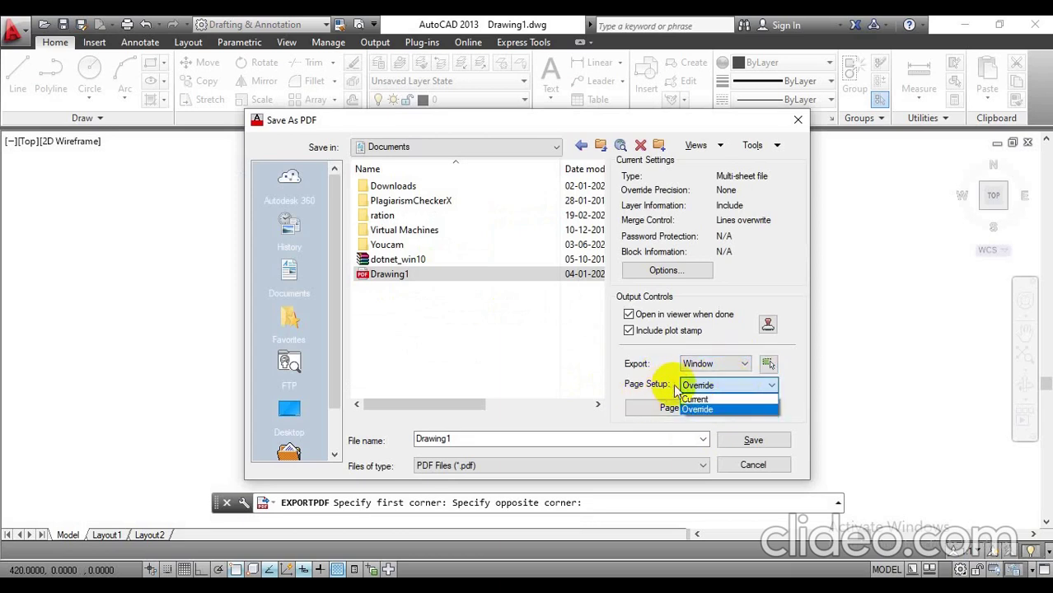
left_click(696, 399)
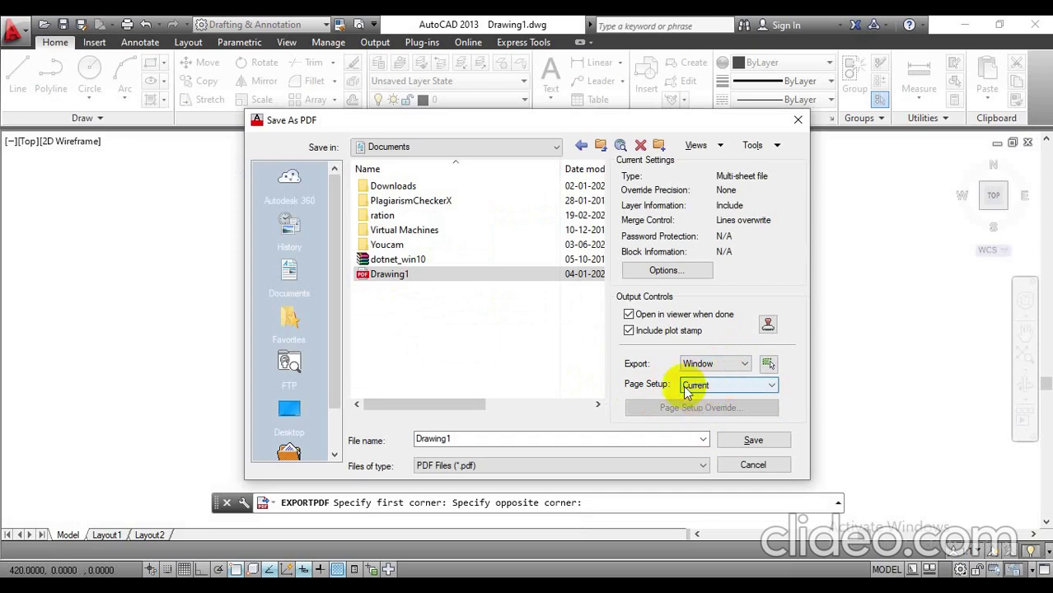
left_click(762, 382)
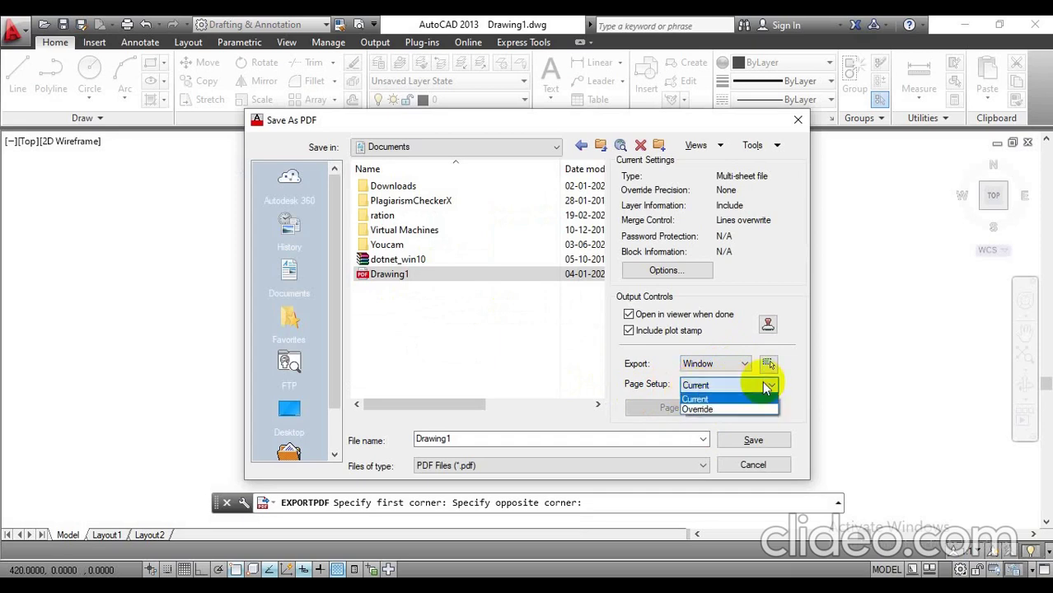
left_click(718, 409)
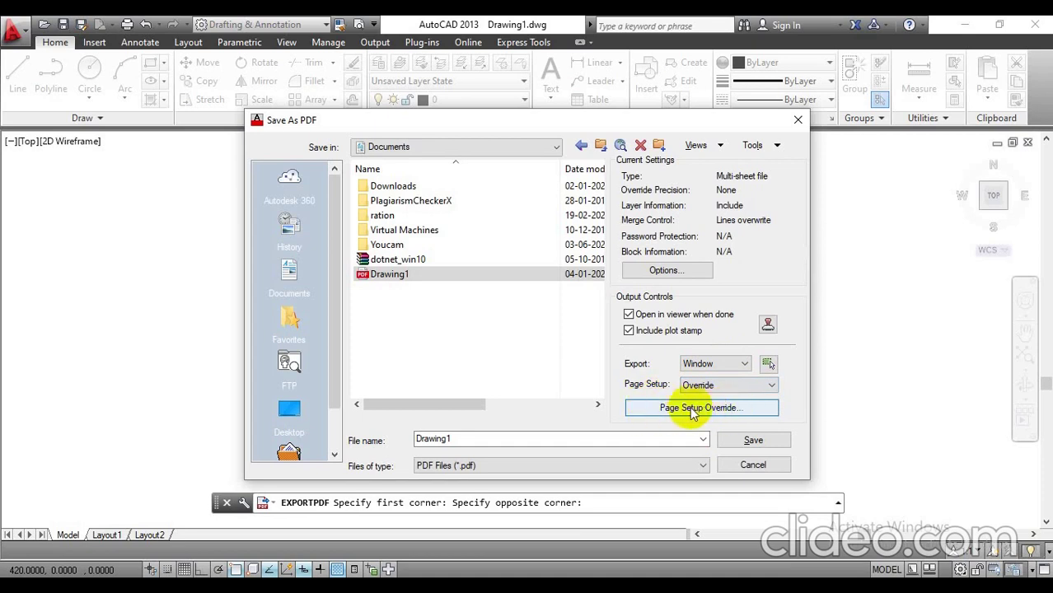
left_click(695, 409)
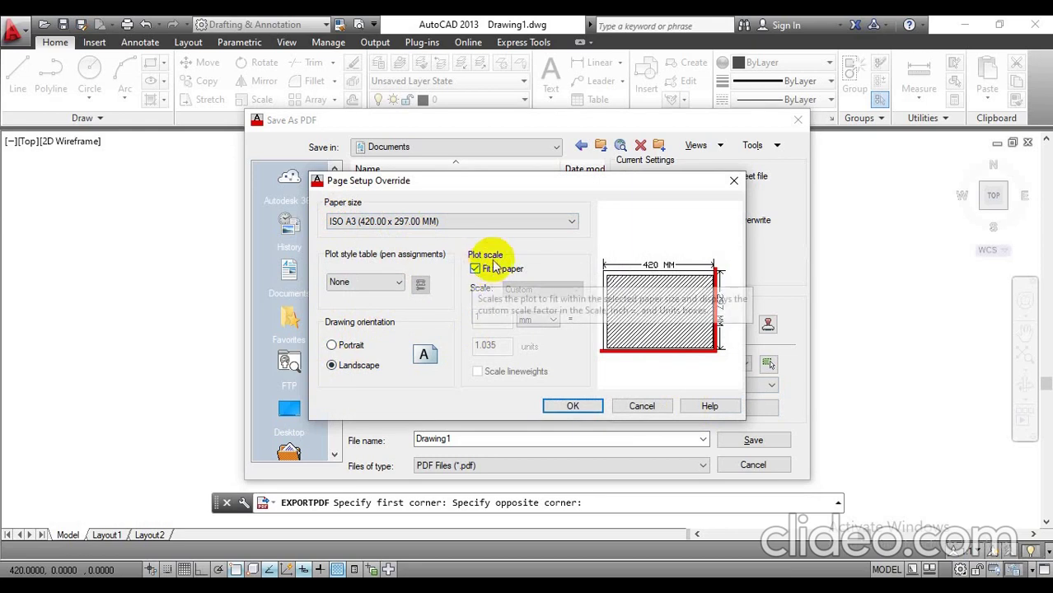
left_click(574, 407)
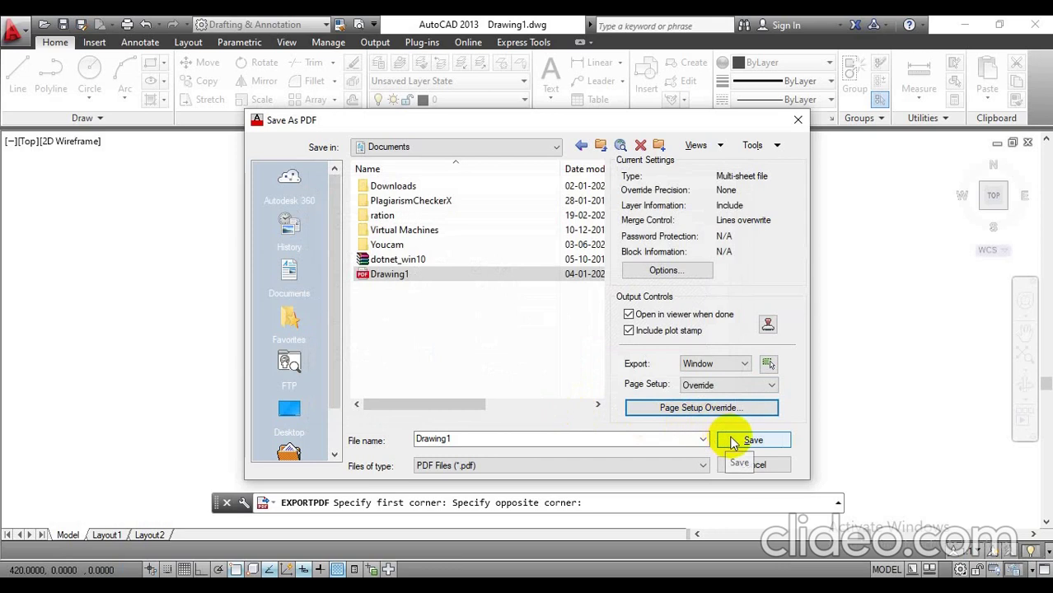
- Save the PDF as Drawing1 in Documents, replacing the existing file
double_click(432, 436)
left_click(423, 437)
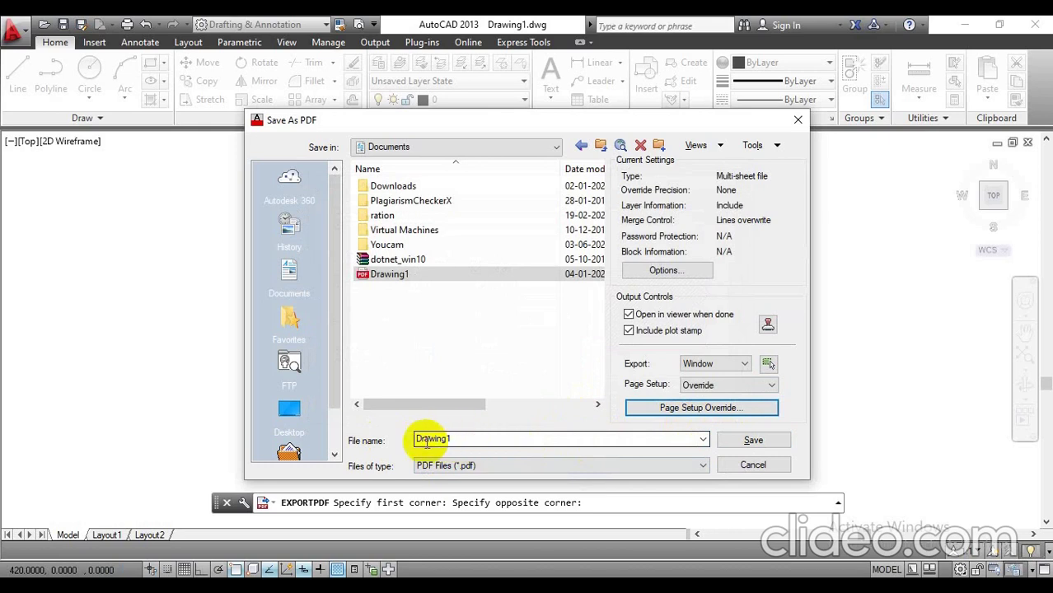
left_click(757, 440)
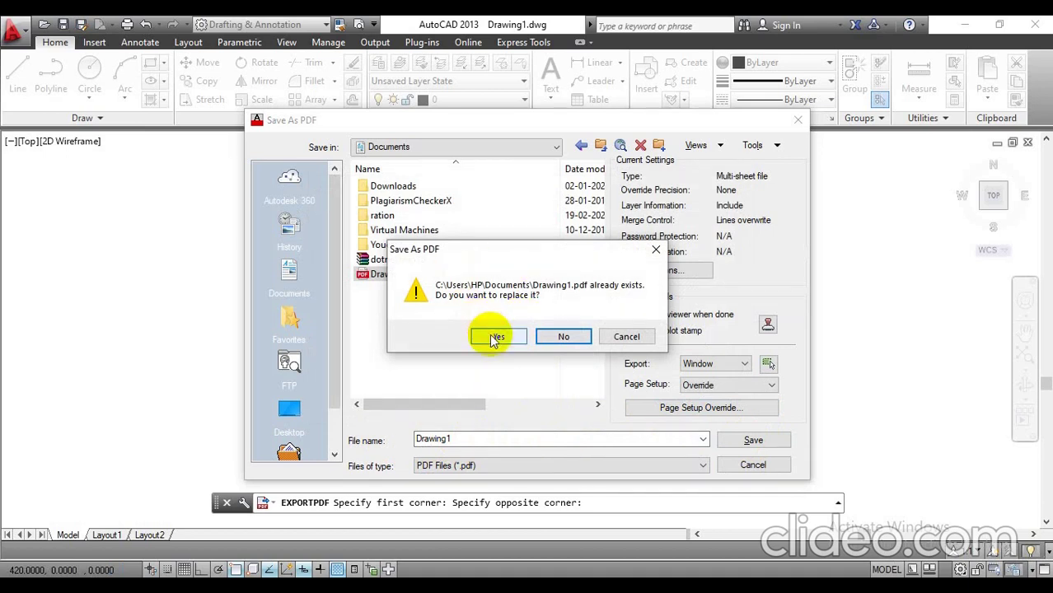
left_click(492, 338)
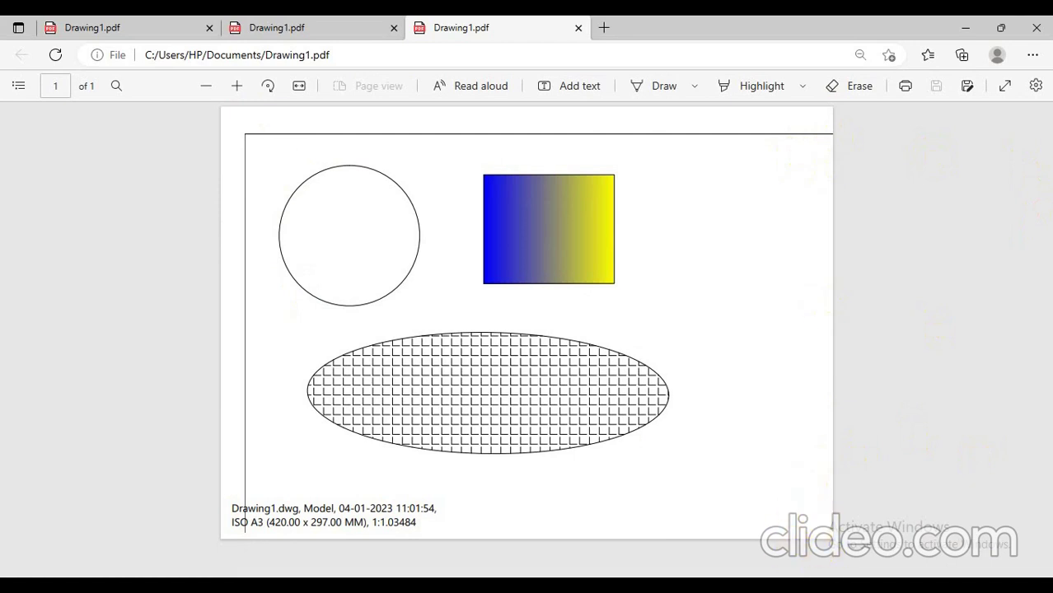
- Switch back to AutoCAD, start the Plot command and choose DWG To PDF.pc3 as the plotter
left_click(732, 570)
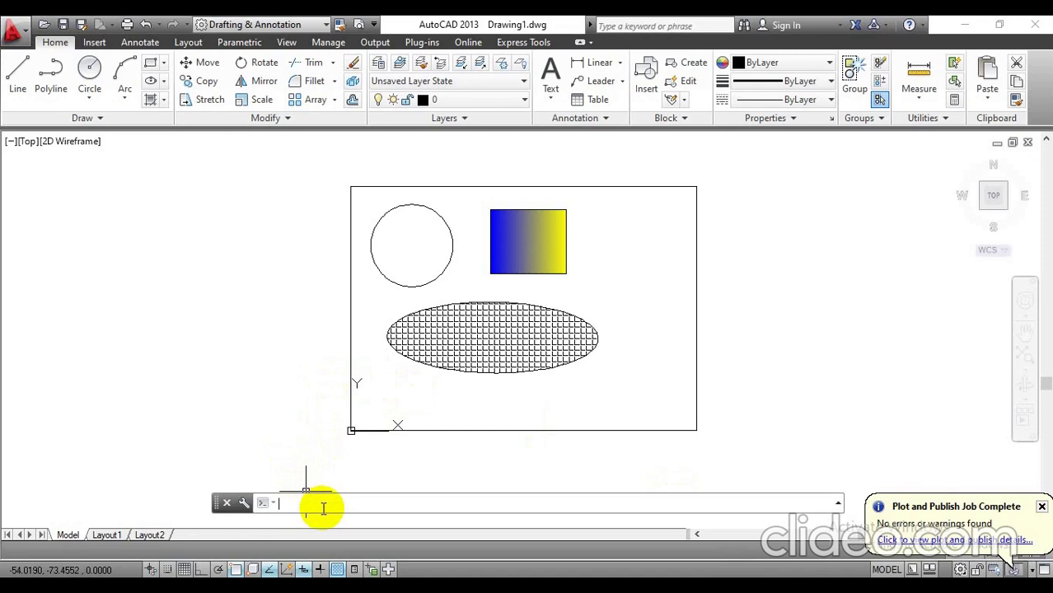
type("t")
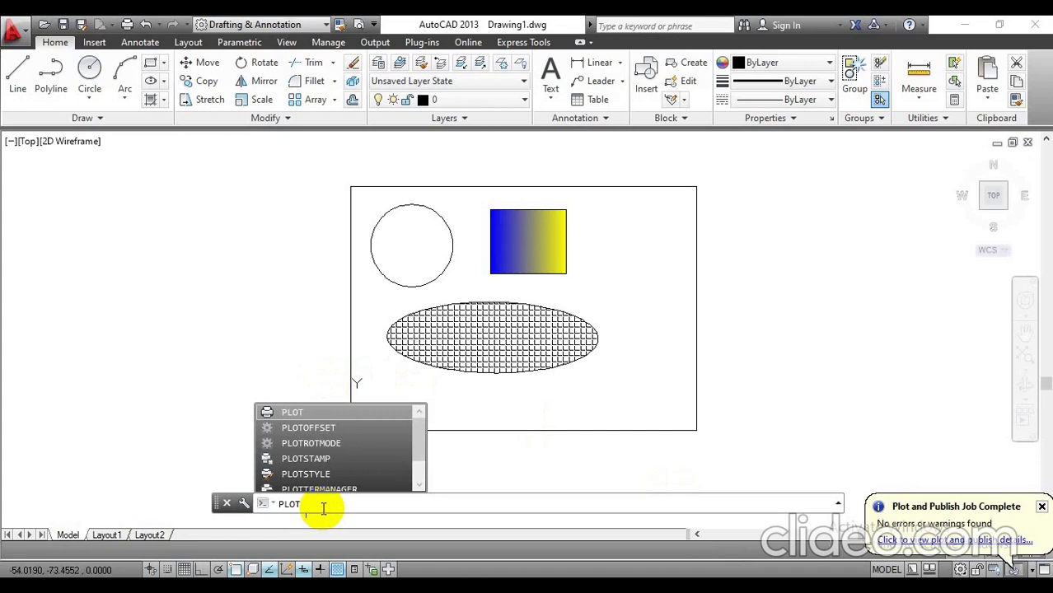
left_click(126, 27)
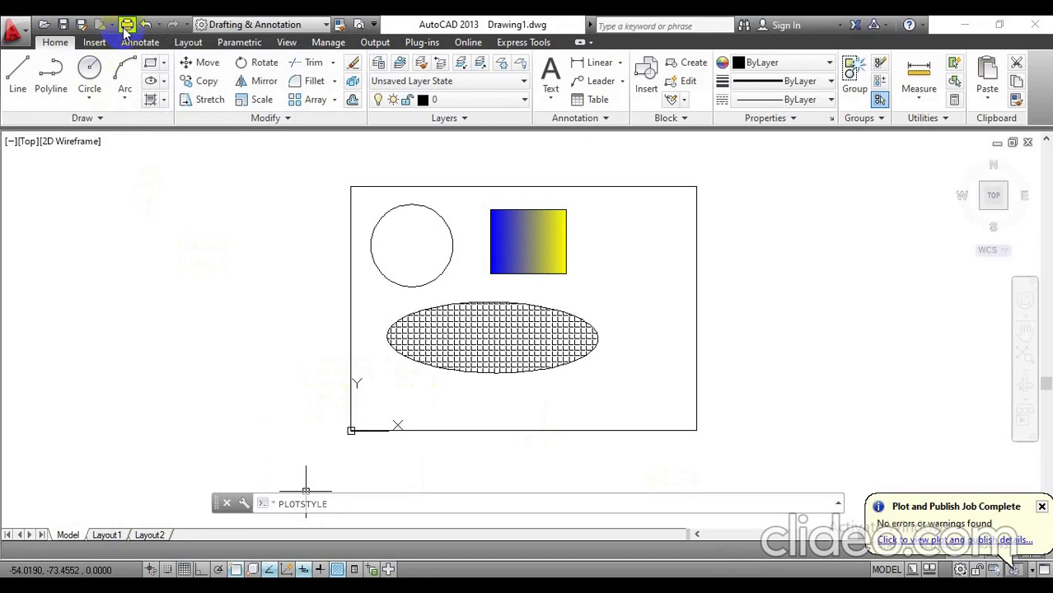
left_click(126, 26)
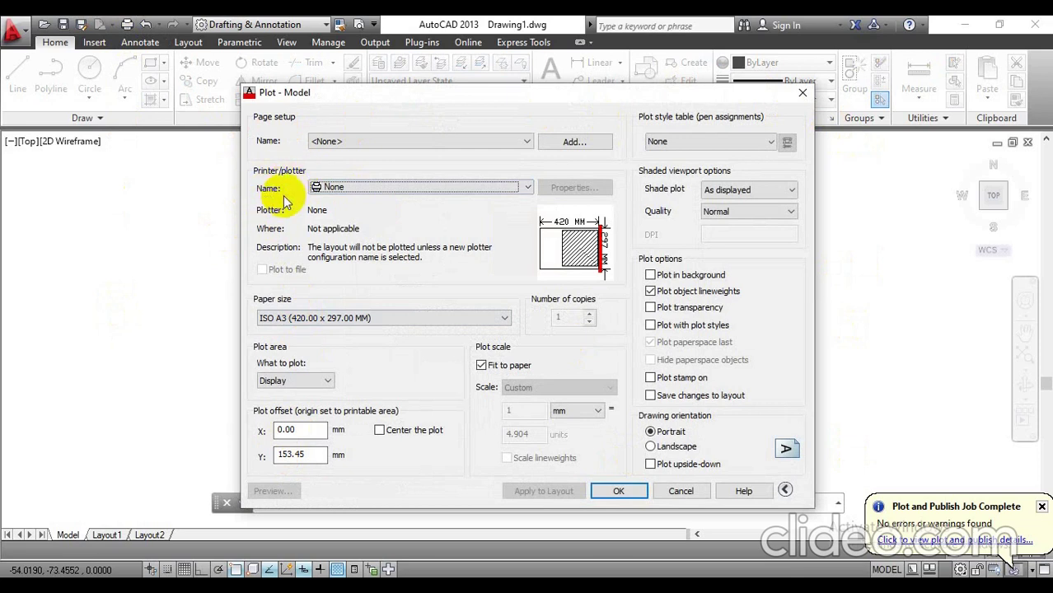
left_click(526, 188)
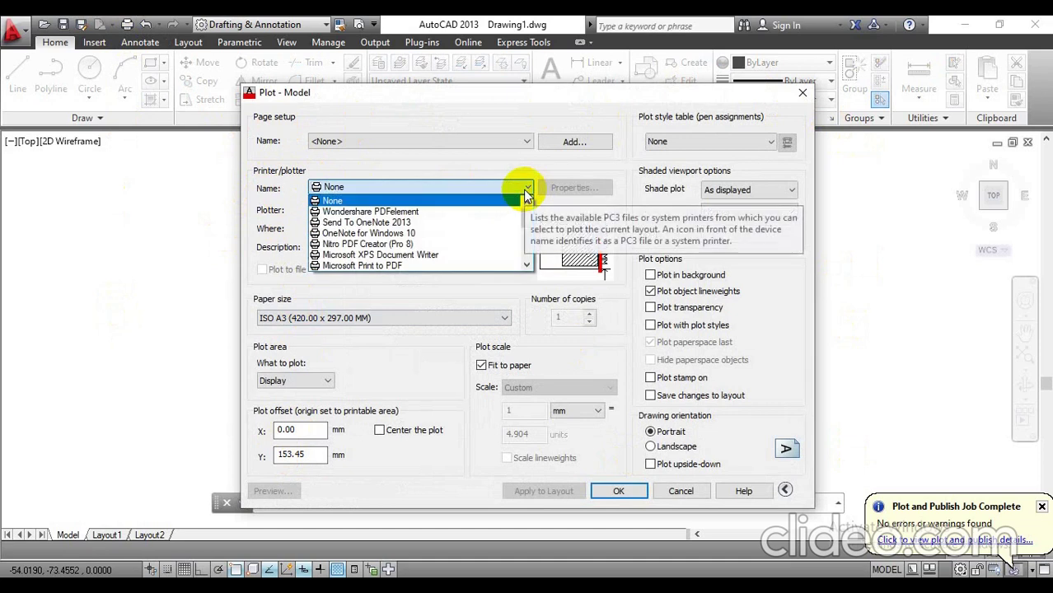
left_click_drag(525, 224, 527, 257)
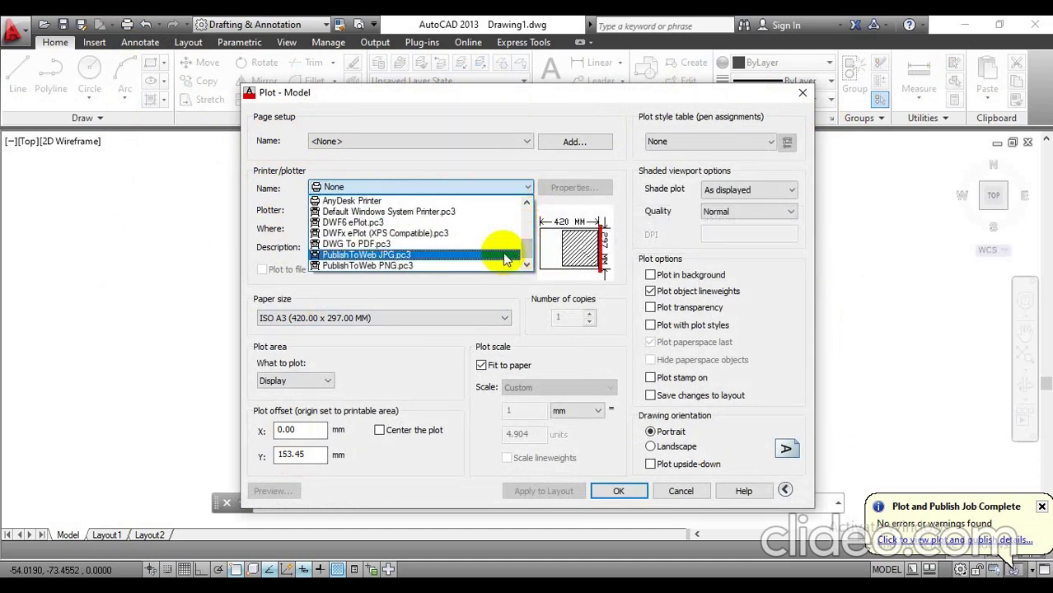
left_click(353, 244)
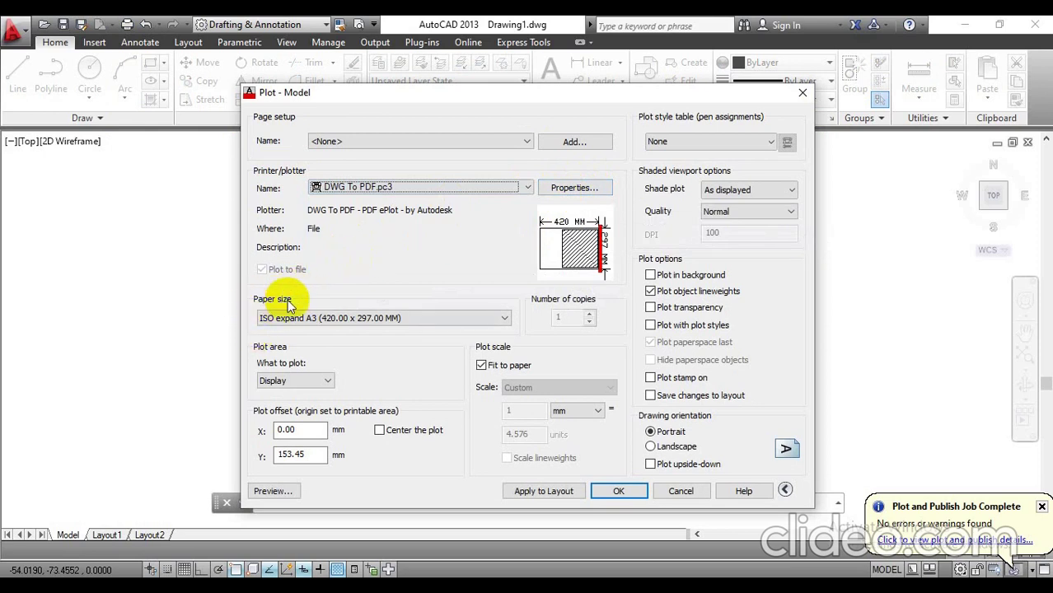
- Set the plot's paper size to ISO A3 (420.00 x 297.00 MM)
left_click(478, 317)
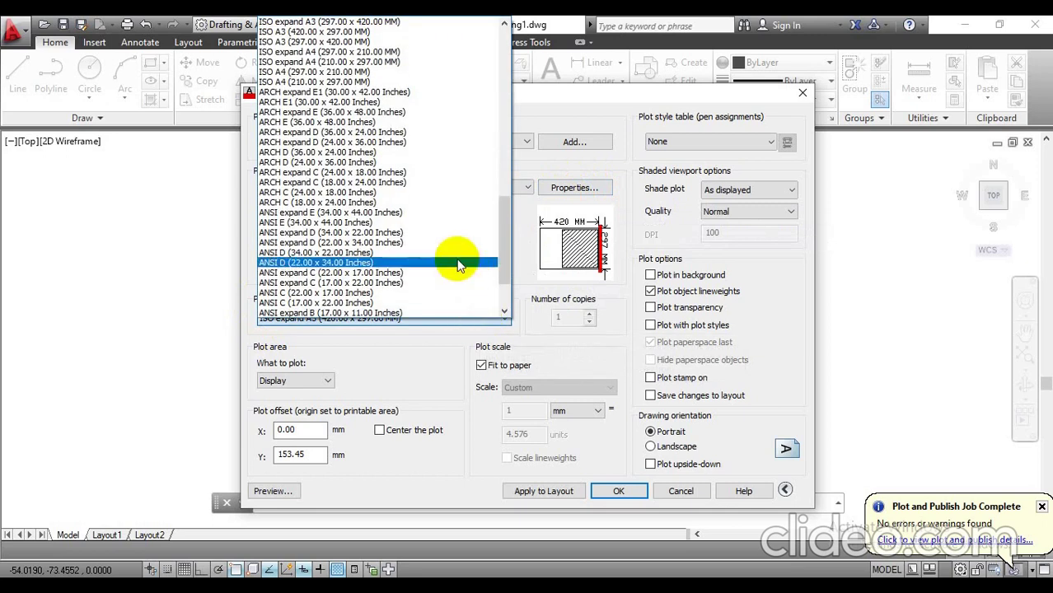
scroll(459, 266, "up", 2)
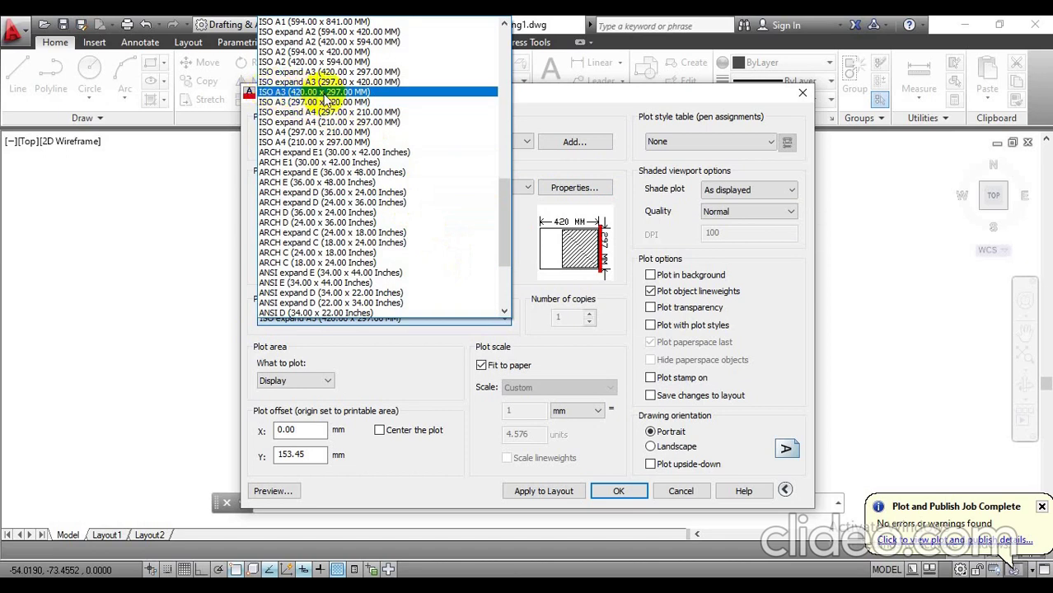
left_click(324, 93)
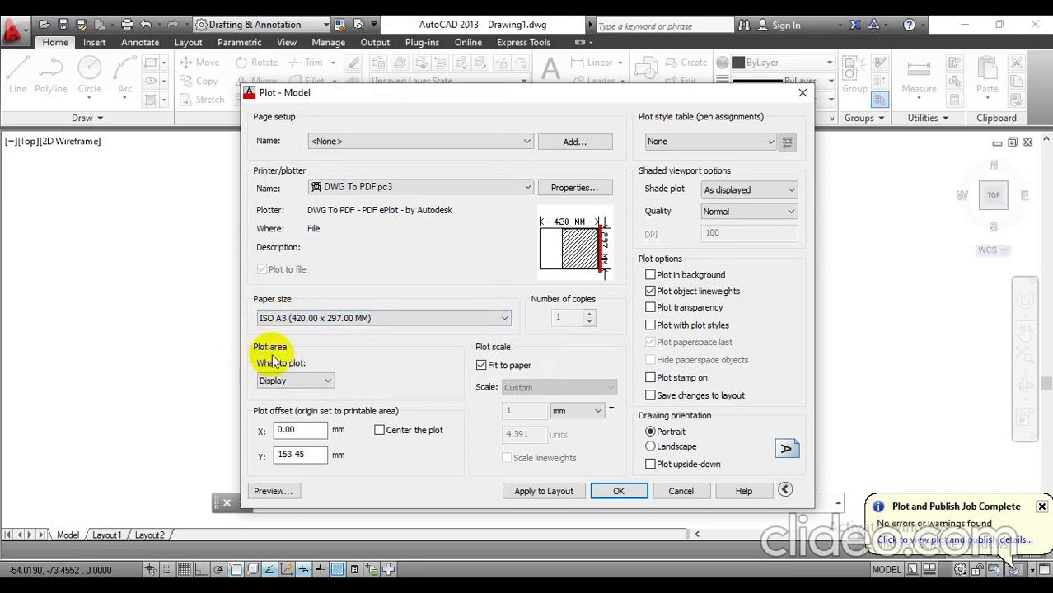
- Set the plot area to Window and center the plot on the paper
left_click(325, 382)
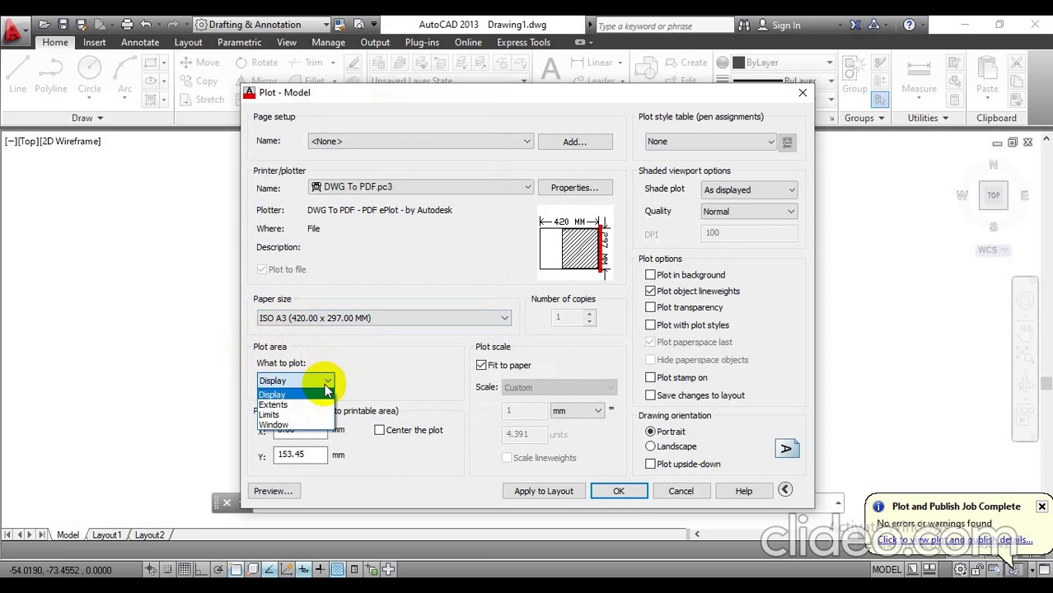
left_click(312, 426)
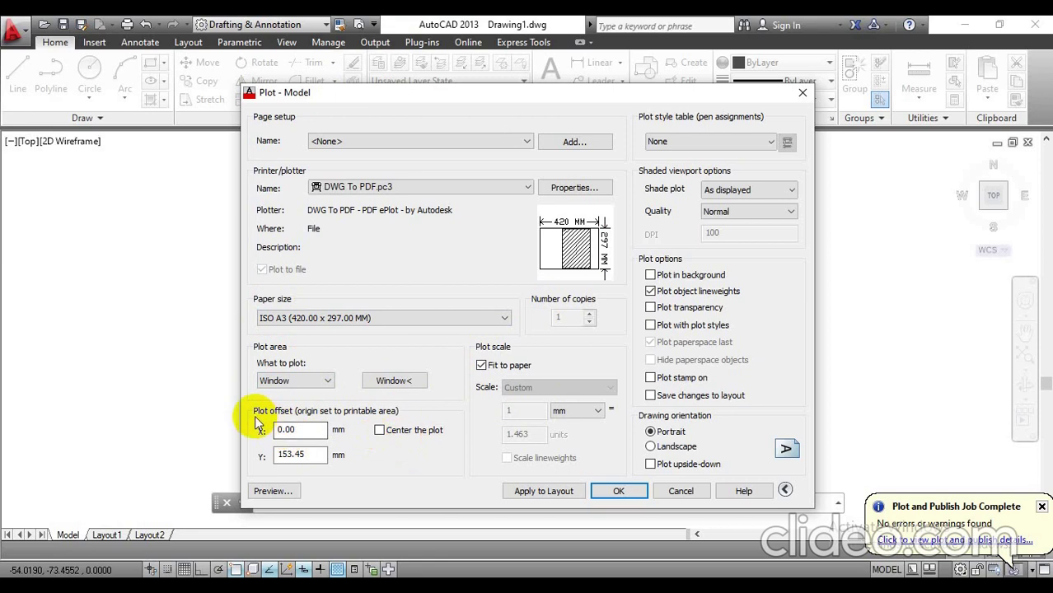
left_click(380, 430)
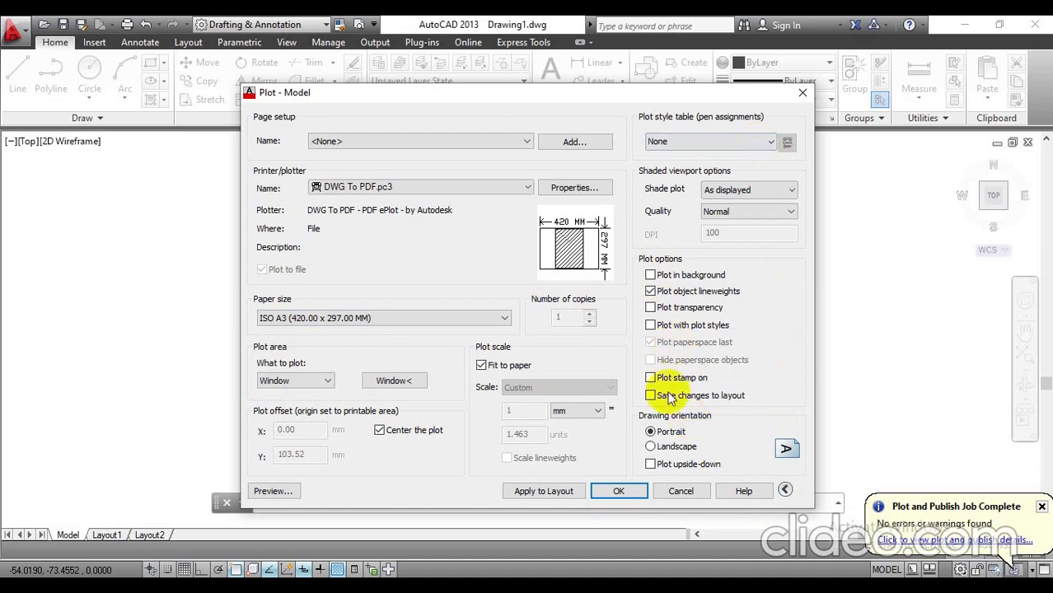
- Assign the acad.ctb plot style table to the plot and to all layouts
left_click(785, 490)
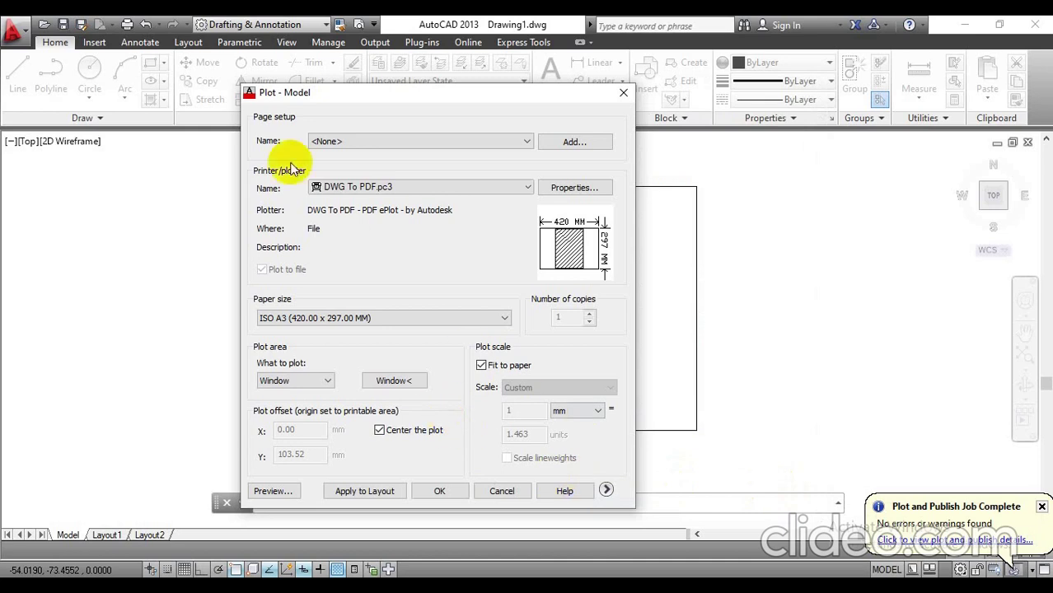
left_click(606, 490)
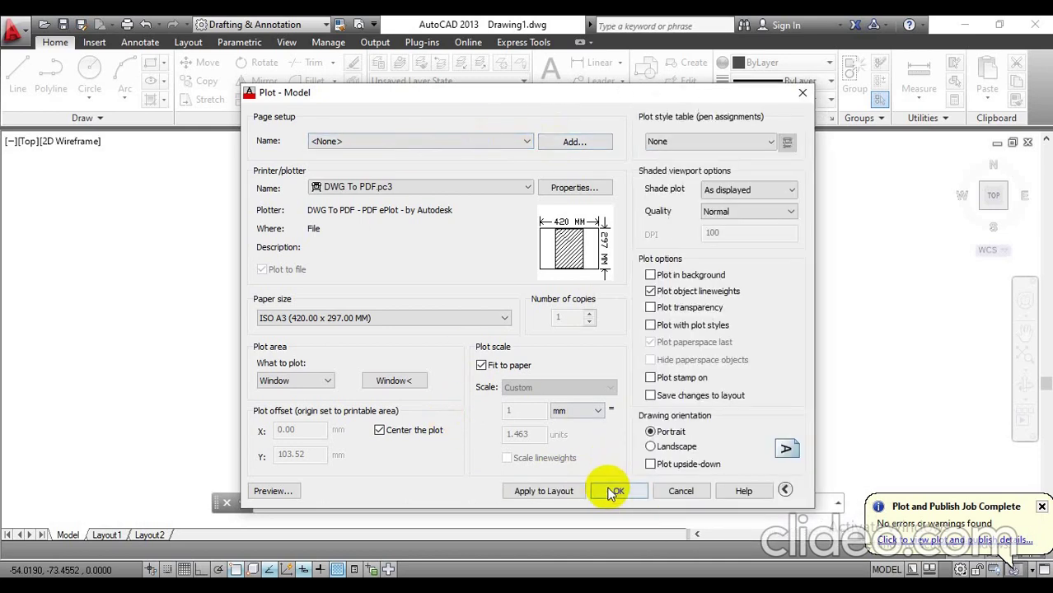
left_click(769, 142)
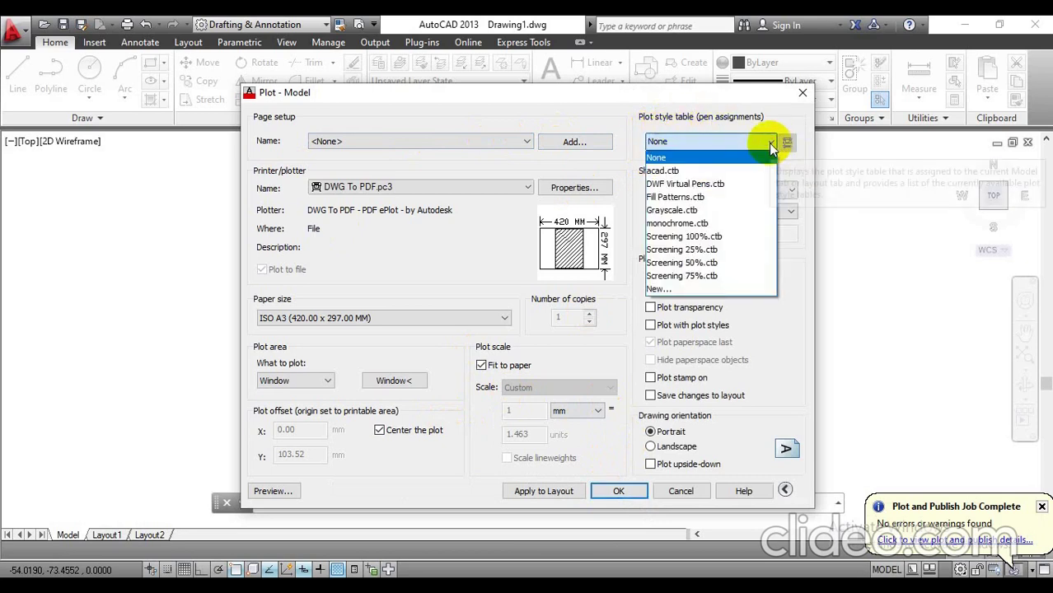
left_click(675, 171)
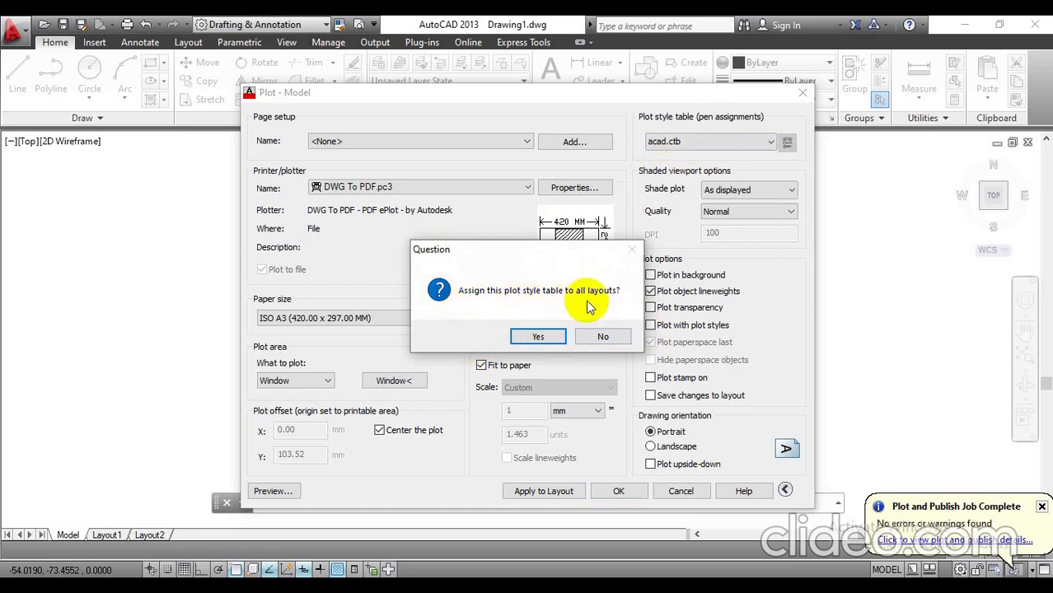
left_click(534, 337)
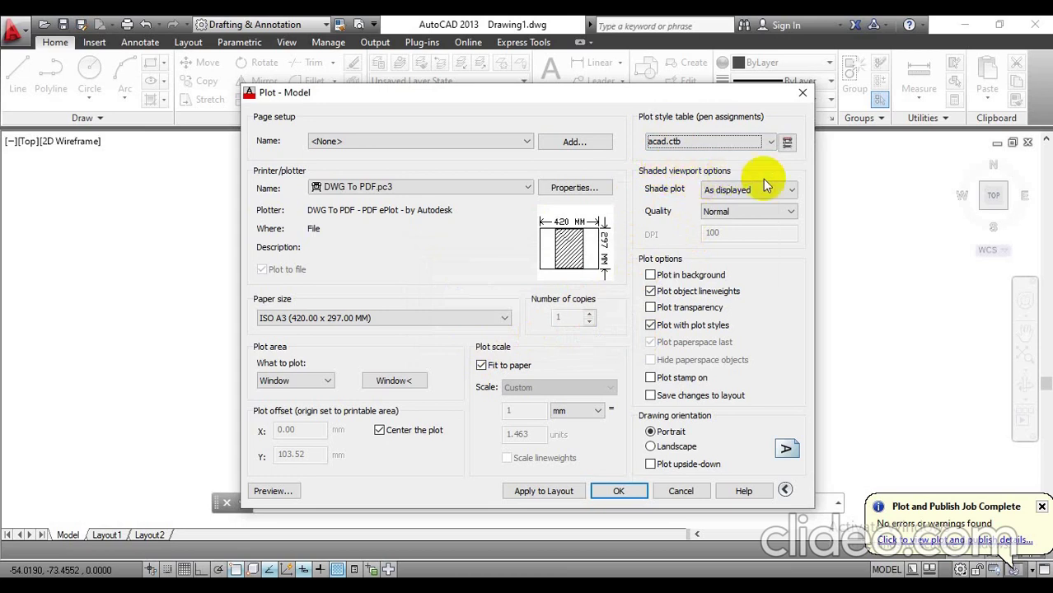
- Set the shade plot option to As displayed and leave background plotting off
left_click(791, 194)
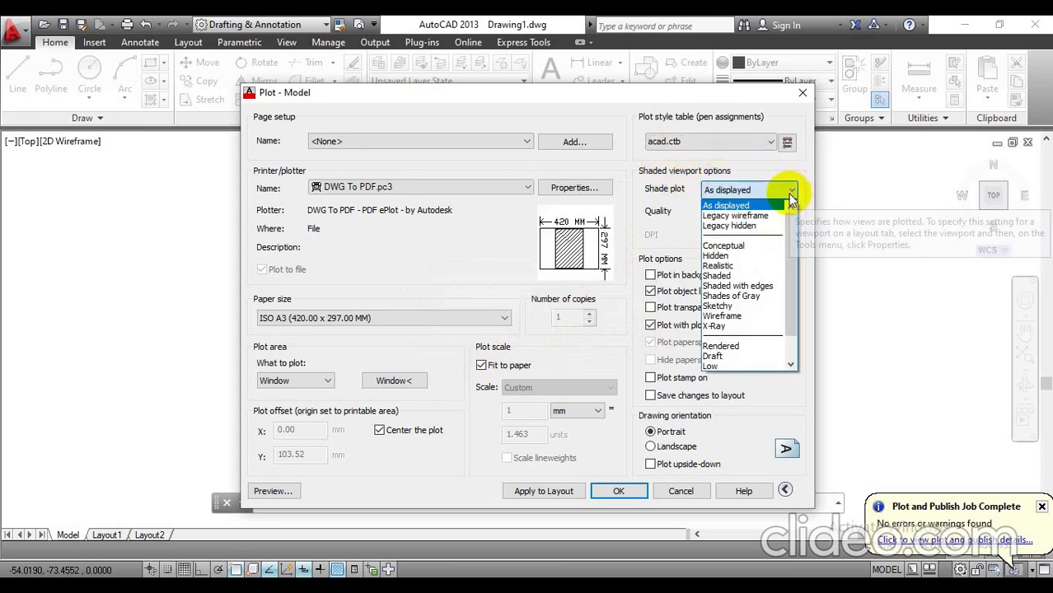
left_click(728, 211)
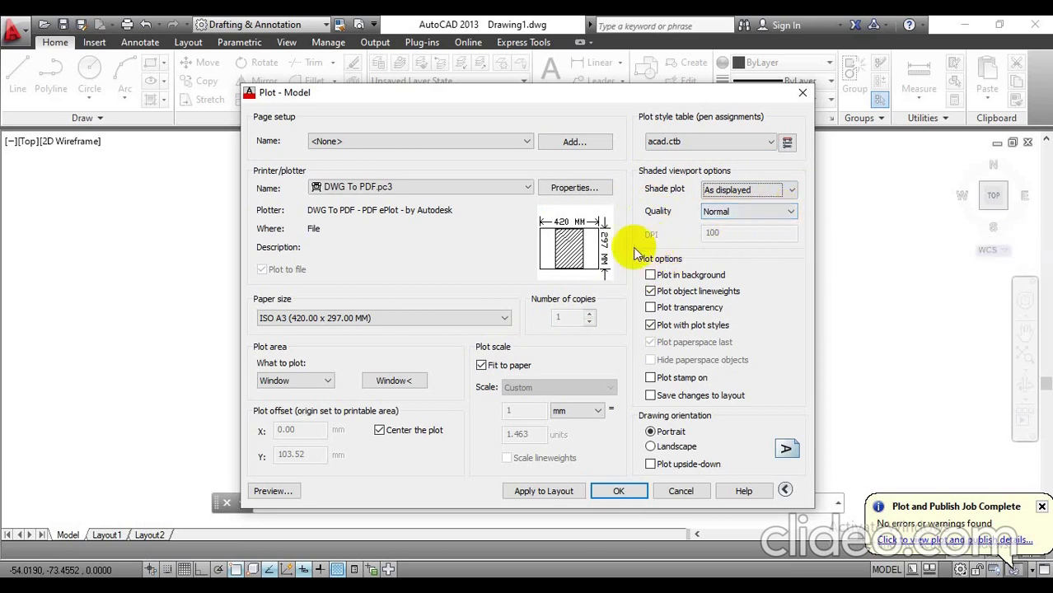
left_click(650, 274)
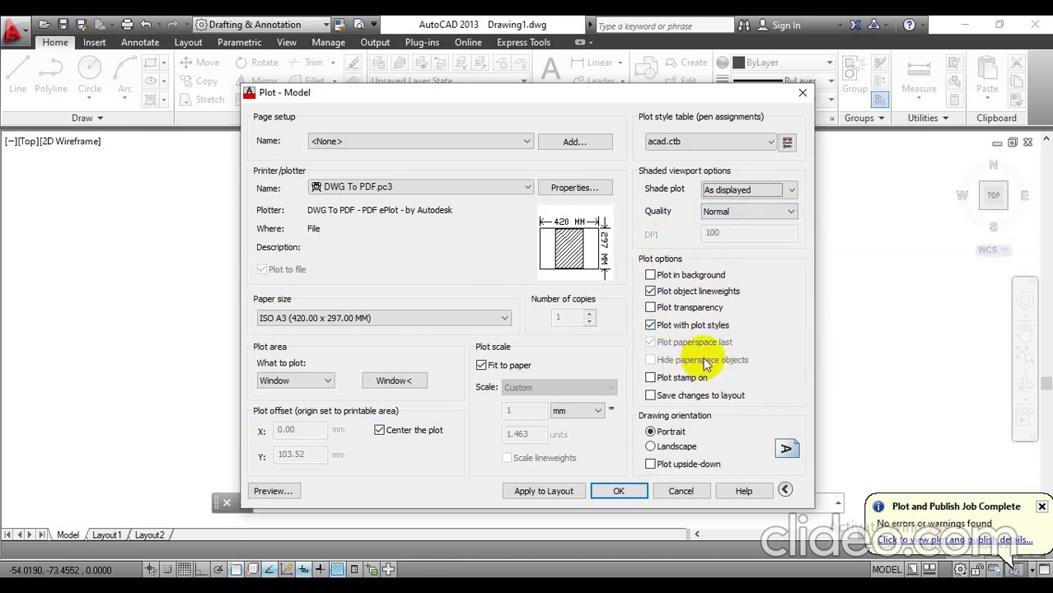
- Turn on the plot stamp and limit its fields to Date and Time only
left_click(650, 378)
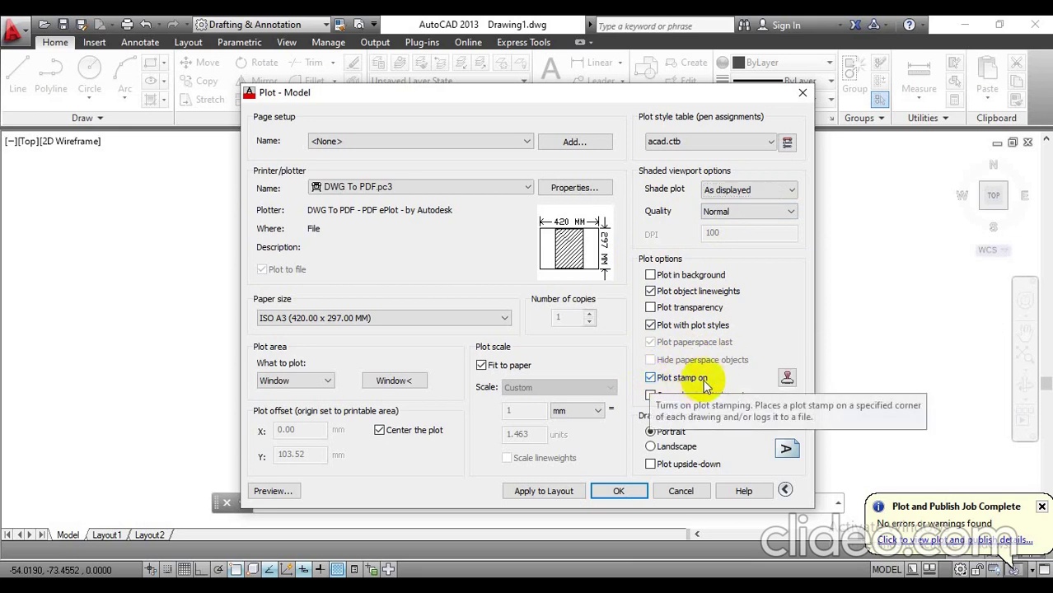
left_click(786, 379)
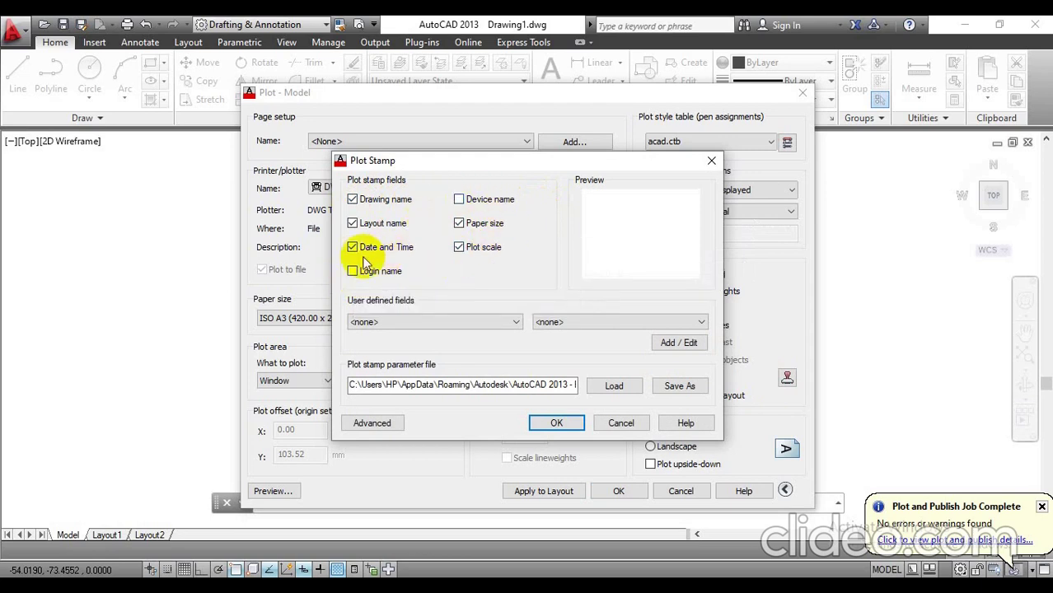
left_click(353, 199)
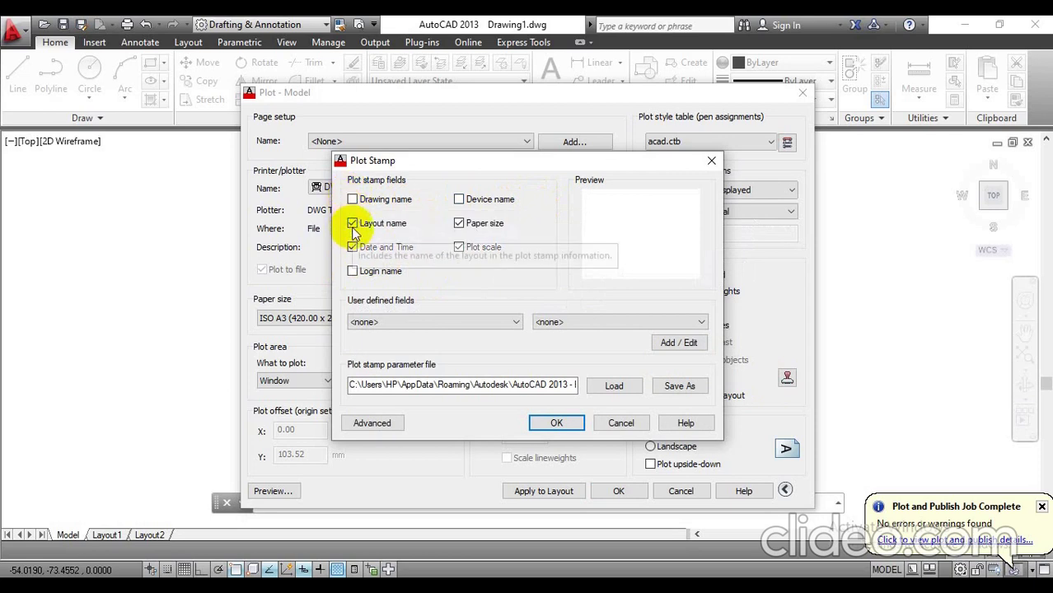
left_click(372, 226)
left_click(460, 225)
left_click(459, 248)
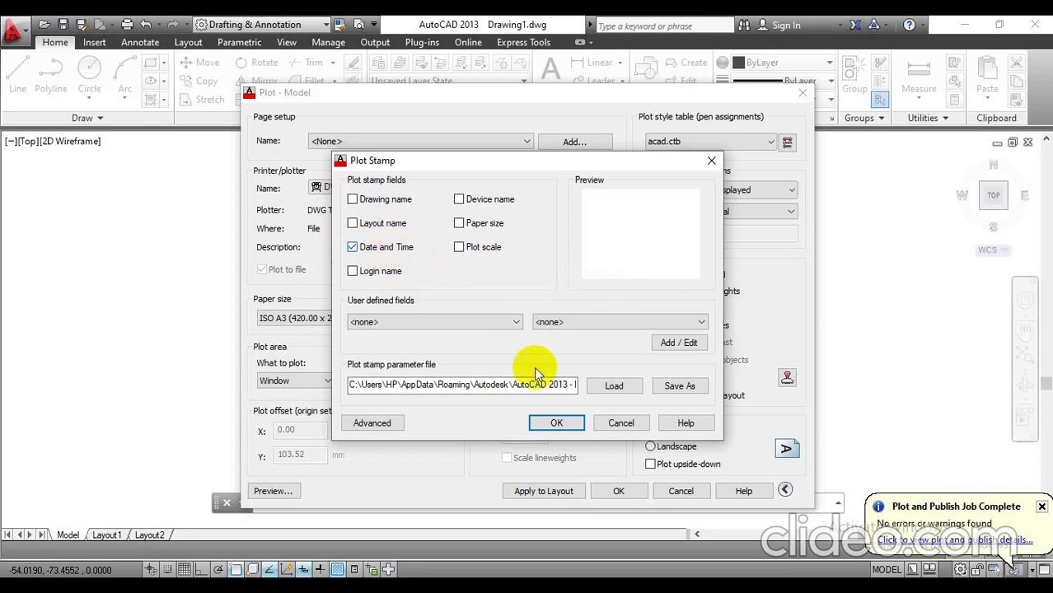
left_click(551, 422)
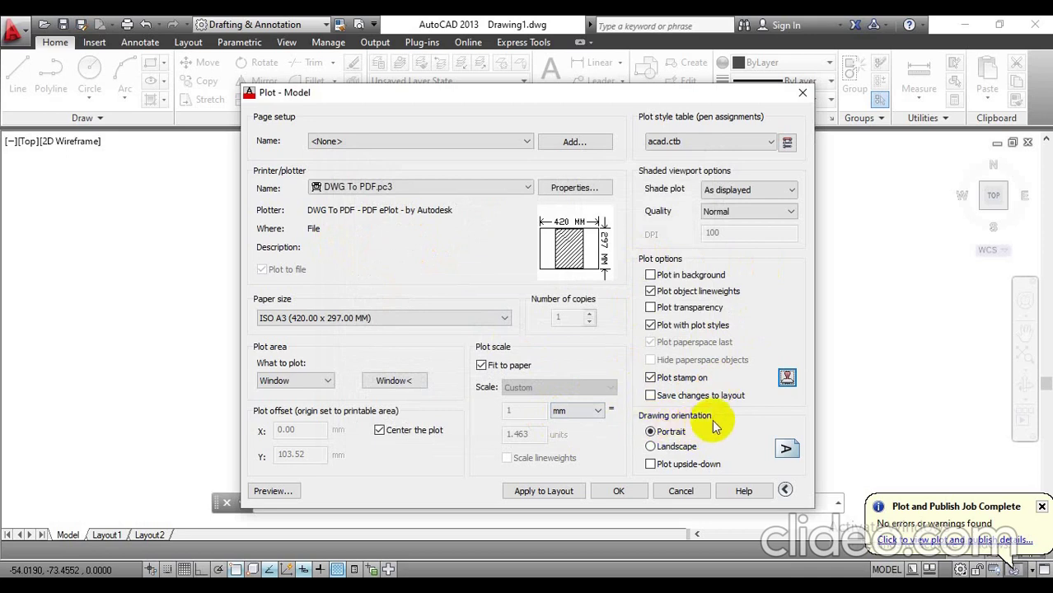
- Set the drawing orientation to Landscape with upside-down plotting off, and apply the plot settings to the layout
left_click(651, 446)
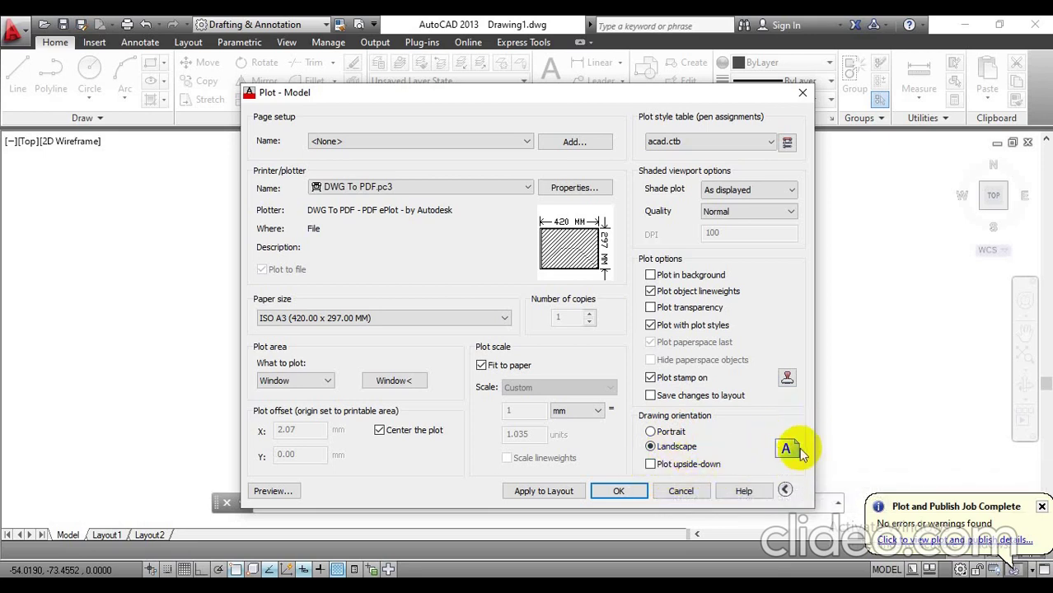
left_click(651, 465)
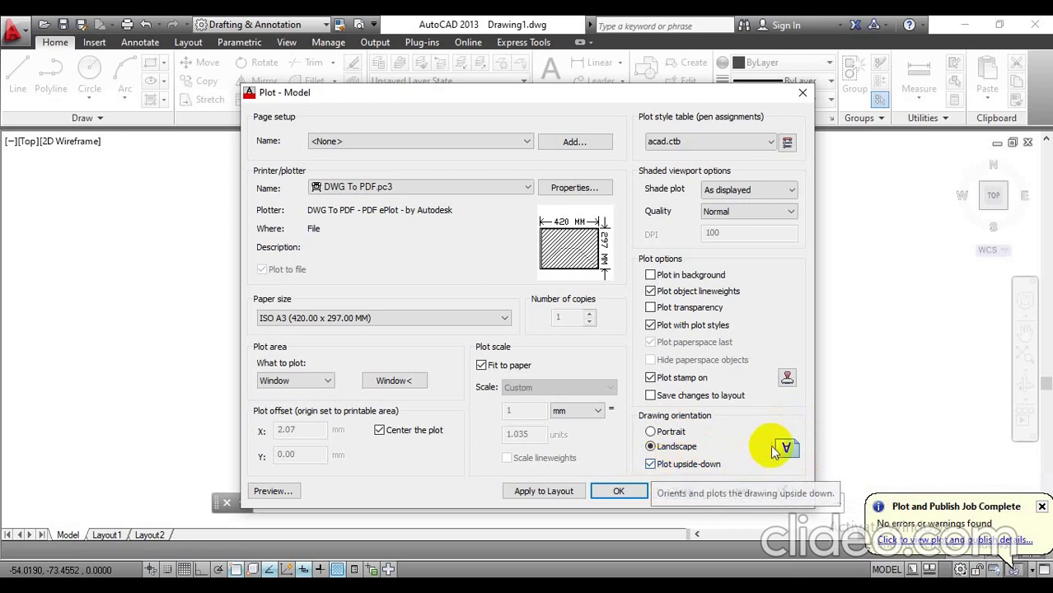
left_click(652, 465)
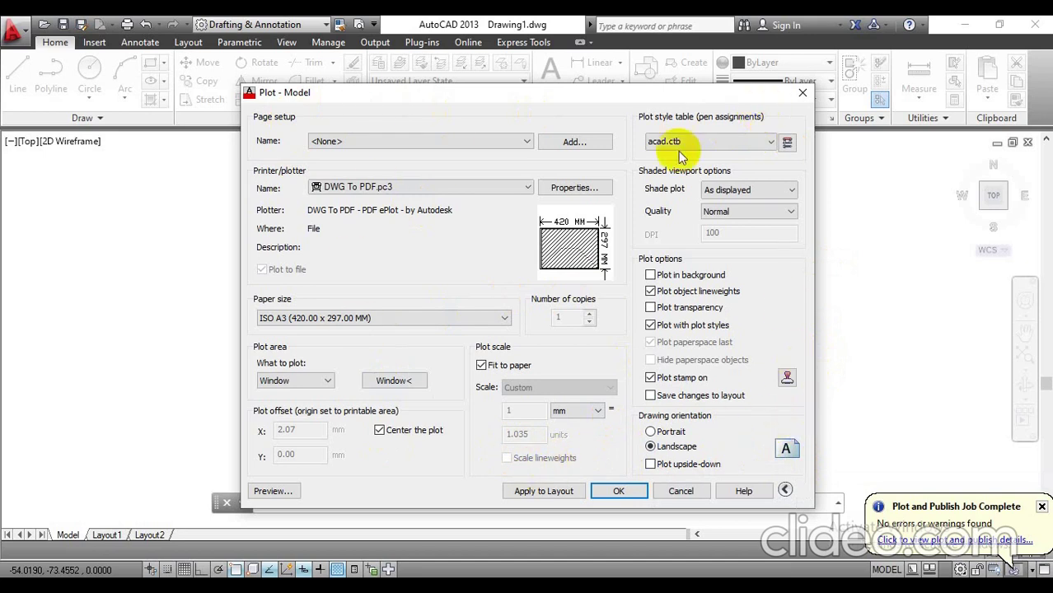
left_click(532, 495)
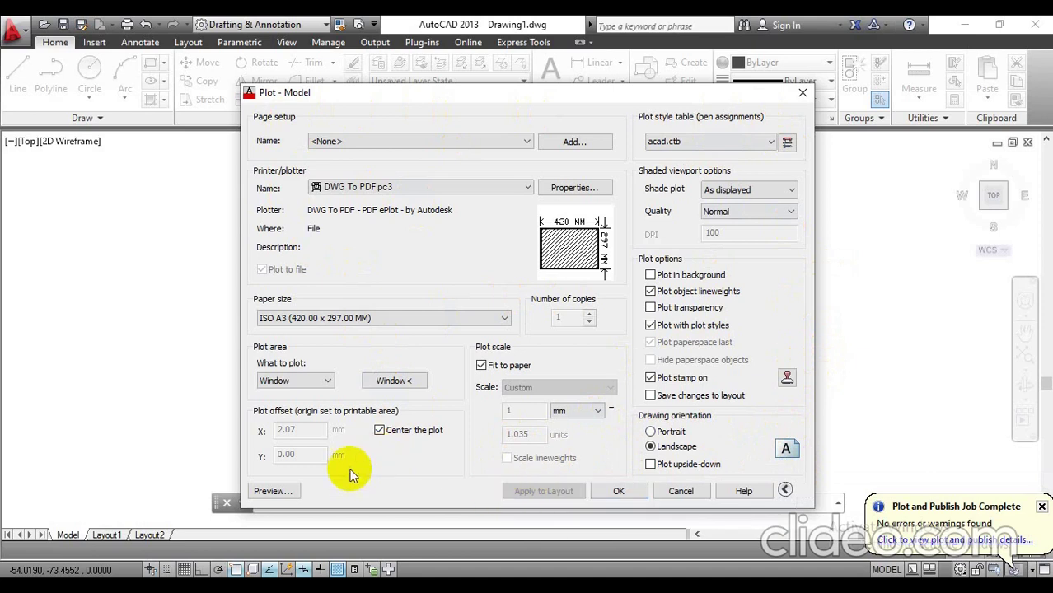
- Preview the landscape plot to check the drawing's placement and the date and time stamp
left_click(271, 493)
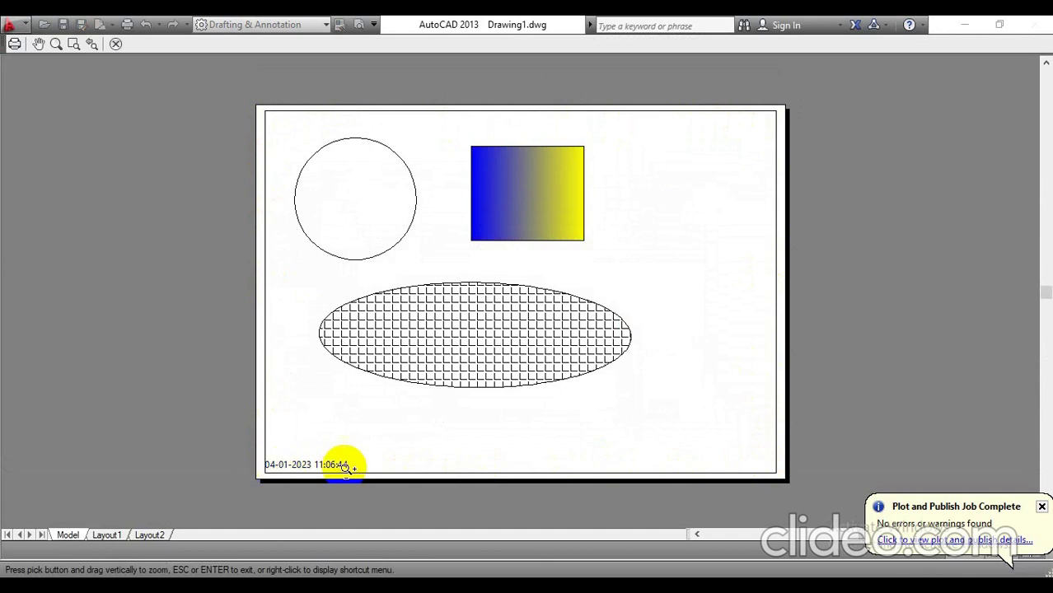
left_click(116, 45)
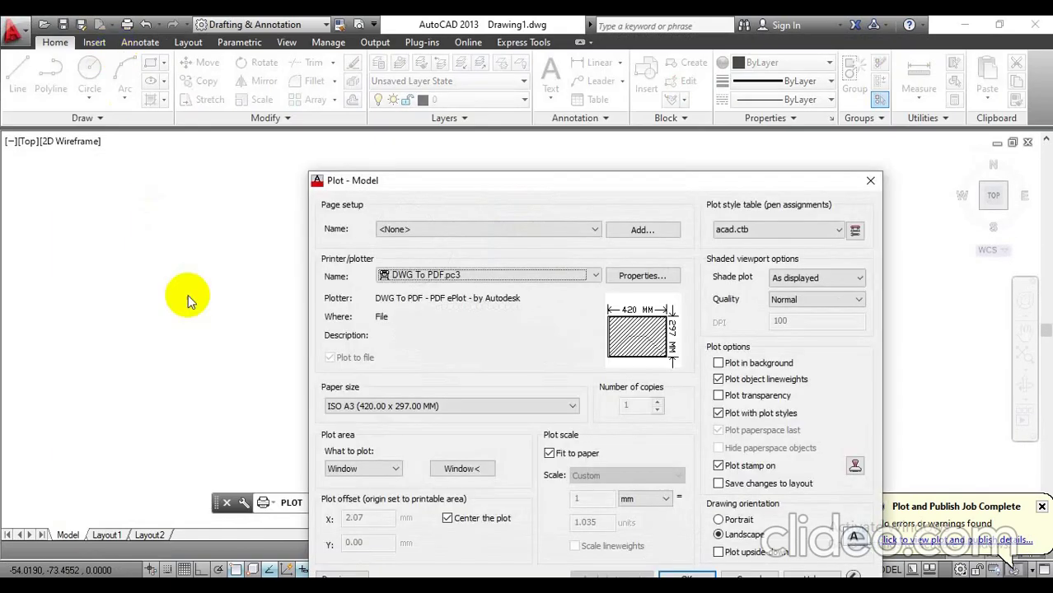
left_click_drag(476, 179, 384, 65)
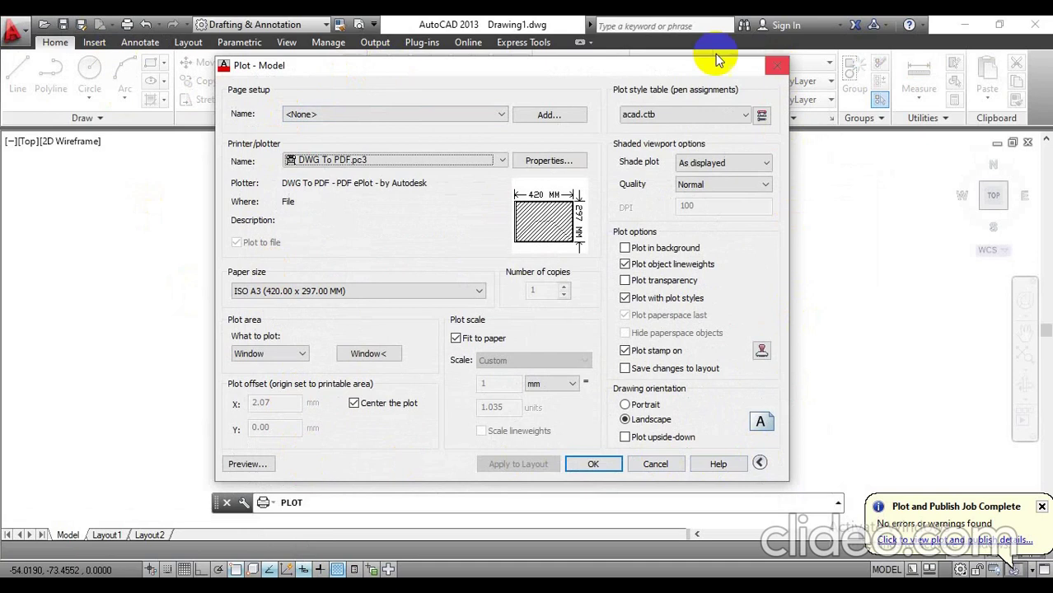
left_click(244, 466)
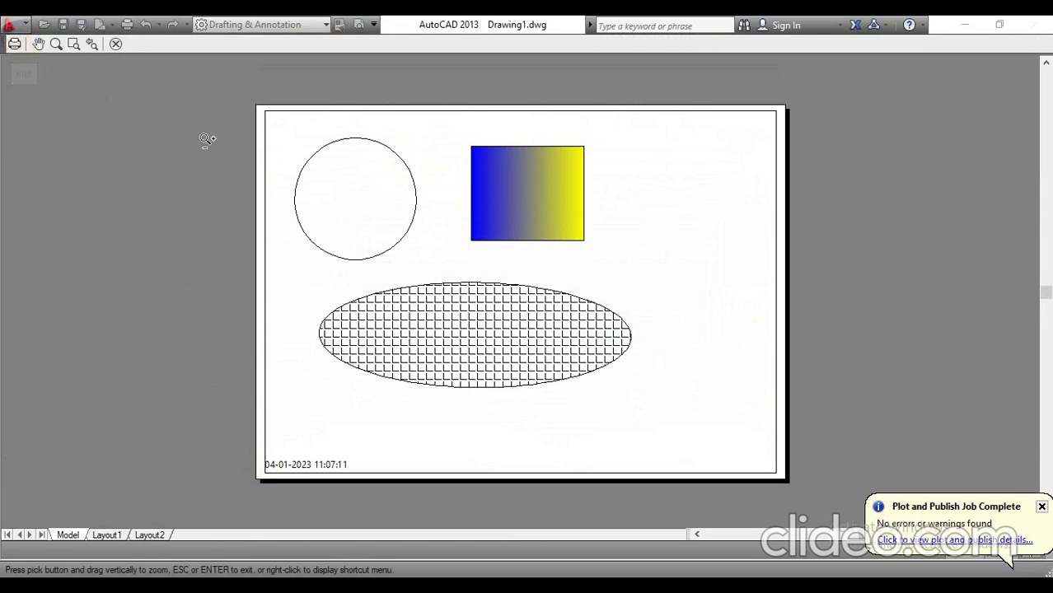
left_click(115, 45)
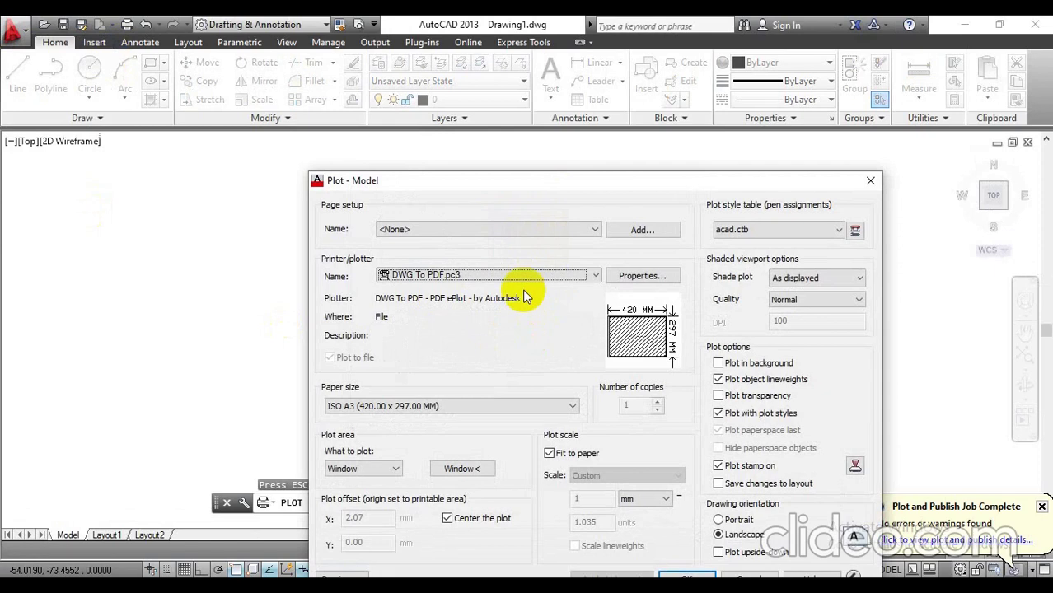
left_click_drag(533, 183, 424, 84)
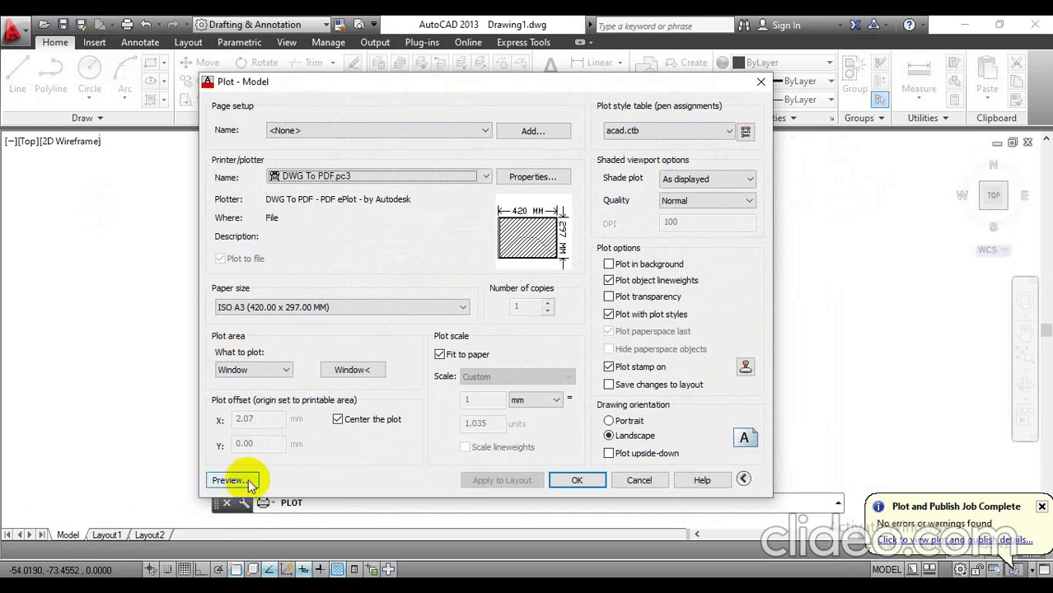
- Plot the drawing to a PDF file named Drawing1-Model.pdf on the Desktop
left_click(575, 480)
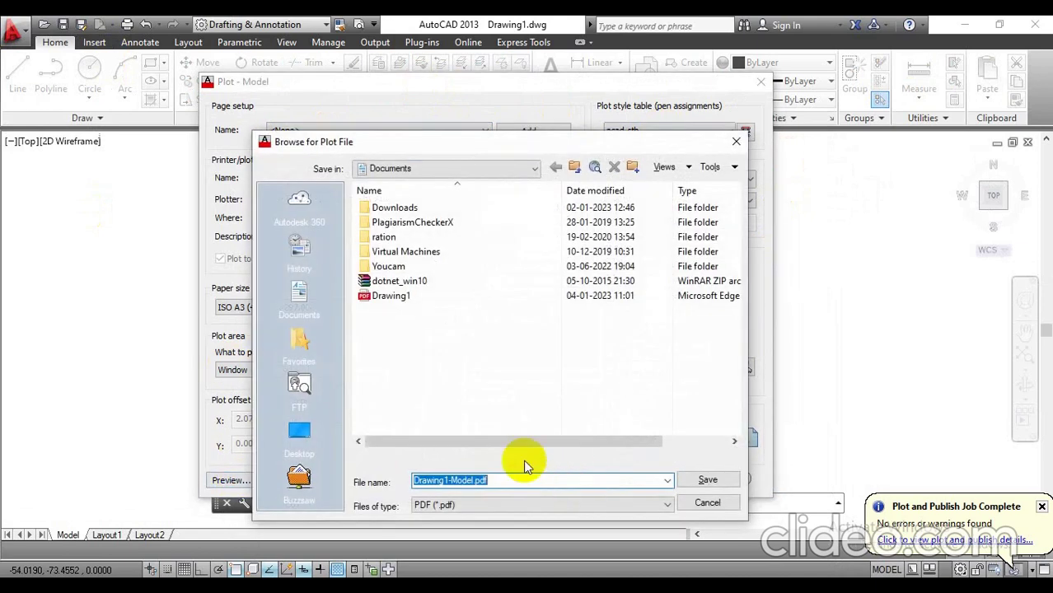
left_click_drag(400, 147, 305, 68)
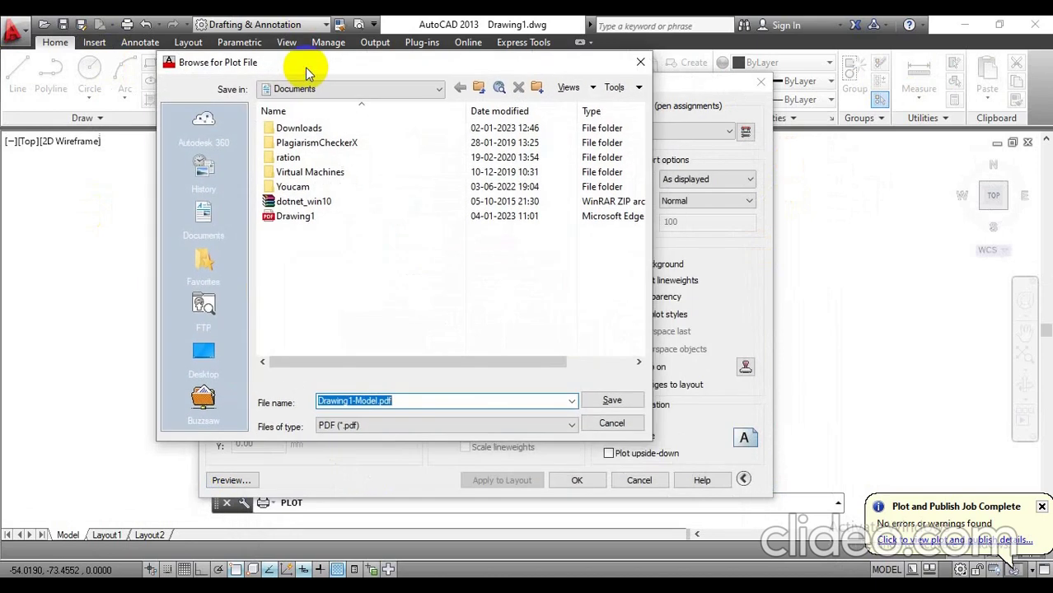
left_click(202, 359)
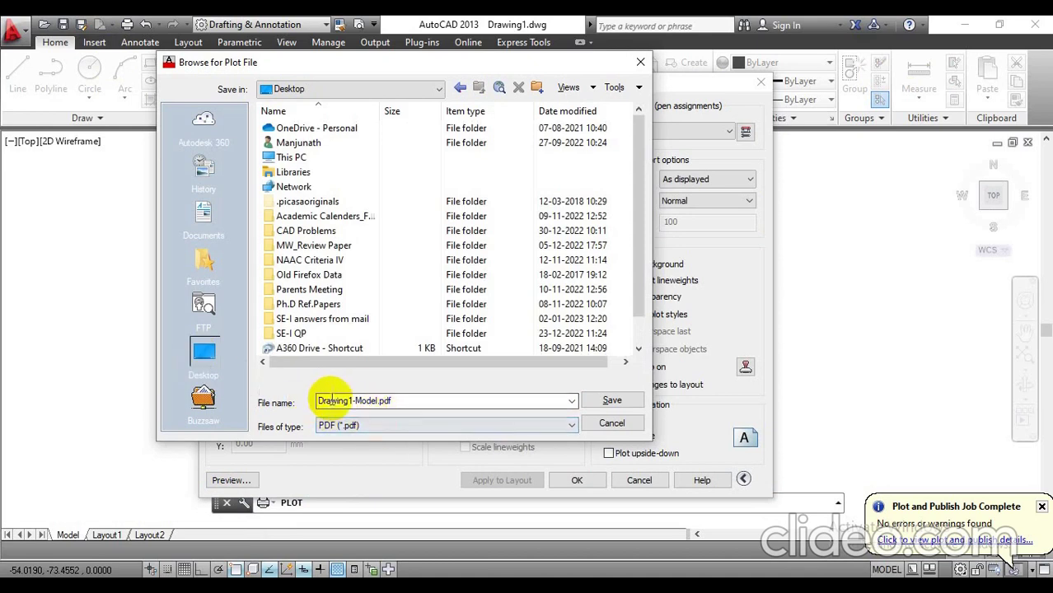
left_click(610, 404)
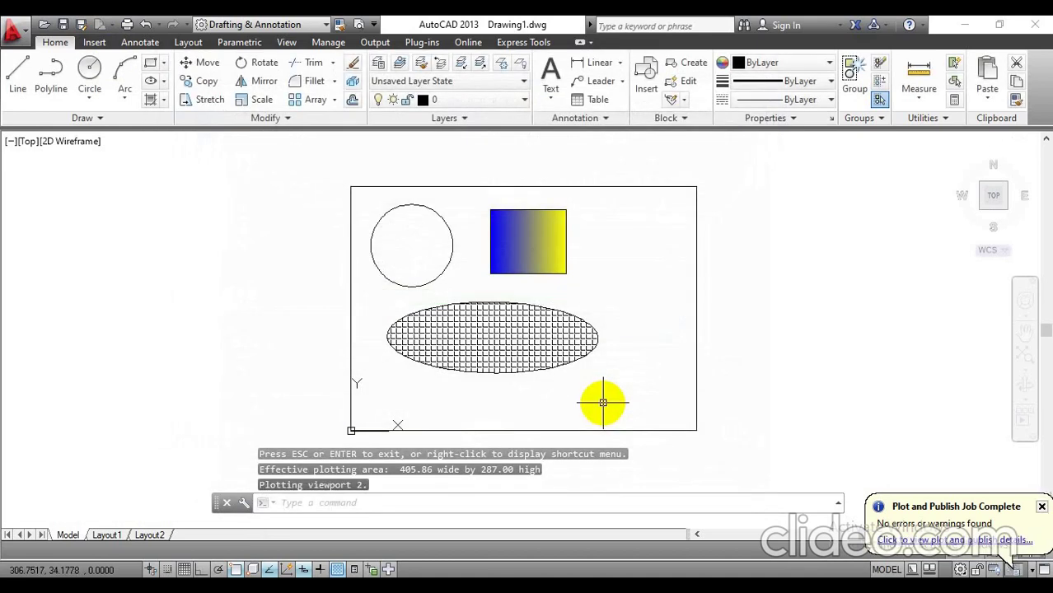
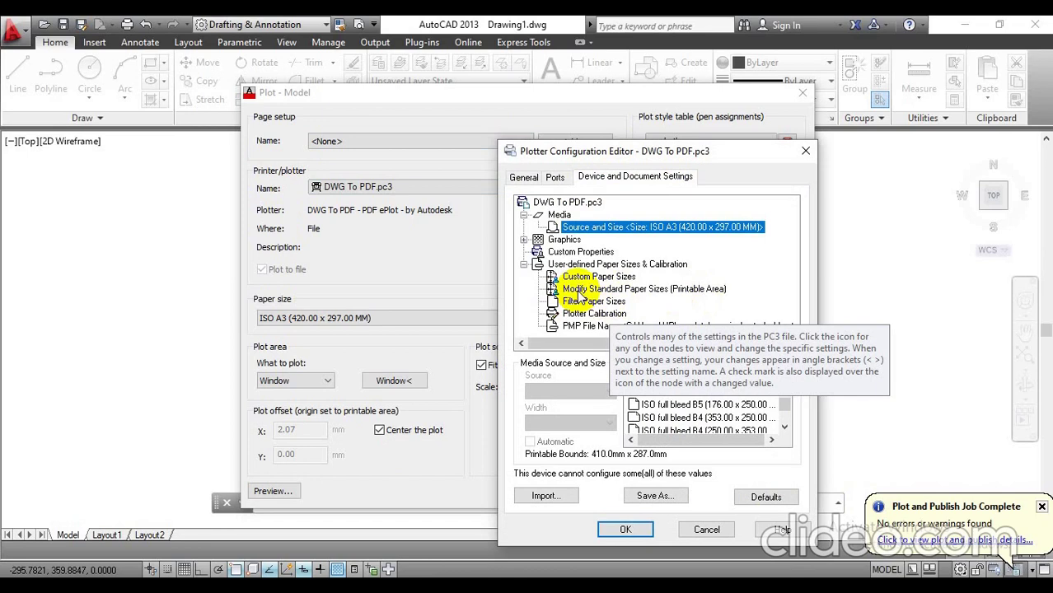
- Choose ISO A3 (420.00 x 297.00 MM) among the plotter's standard paper sizes whose printable area can be modified
left_click(579, 290)
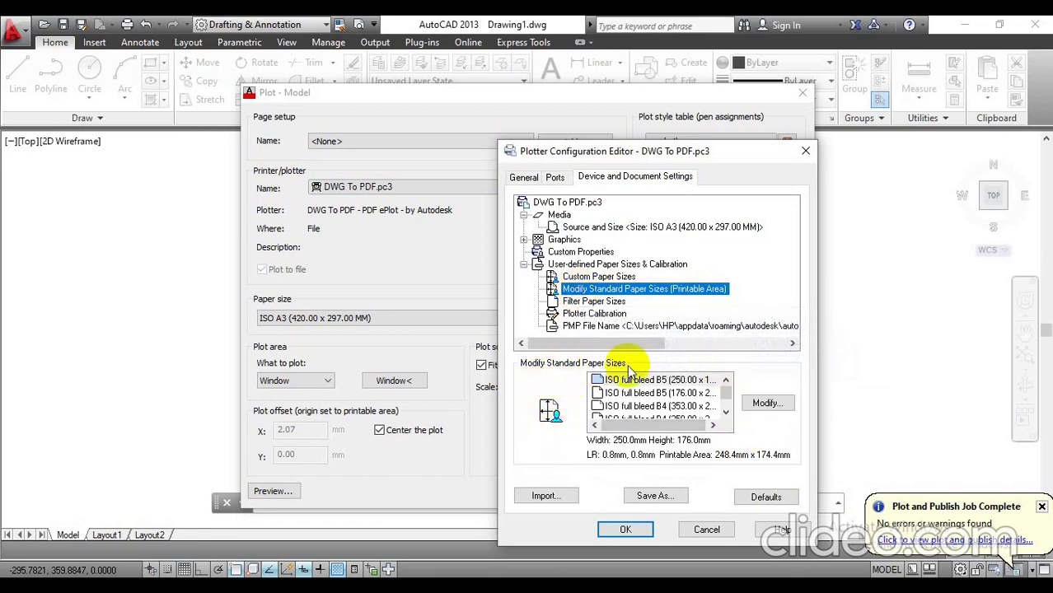
left_click(726, 412)
left_click(726, 412)
left_click(726, 412)
left_click(726, 412)
left_click(726, 412)
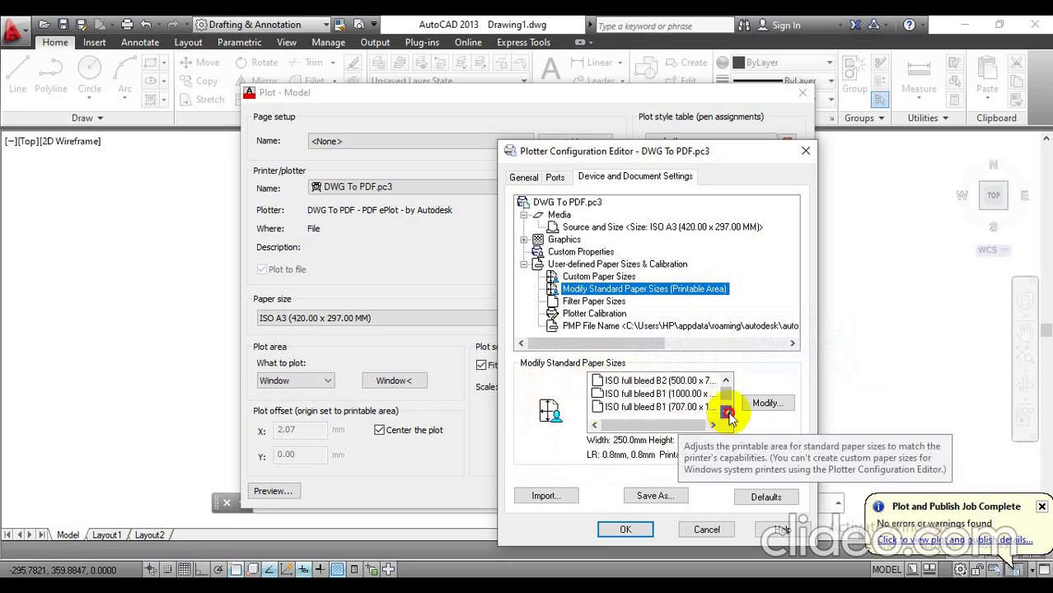
left_click(726, 411)
left_click(726, 412)
left_click(726, 412)
left_click(726, 412)
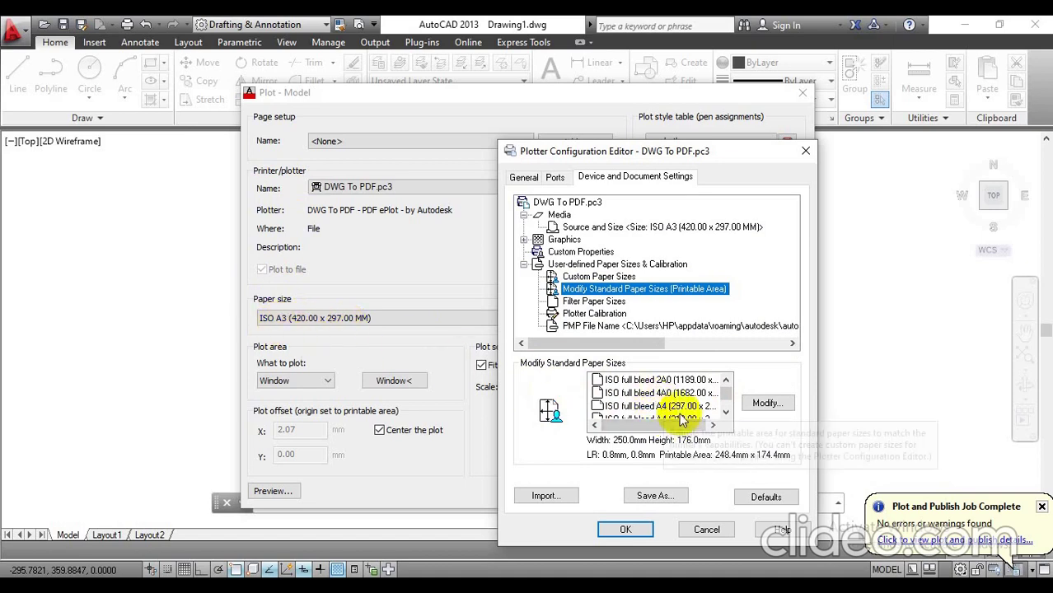
left_click(725, 415)
left_click(726, 414)
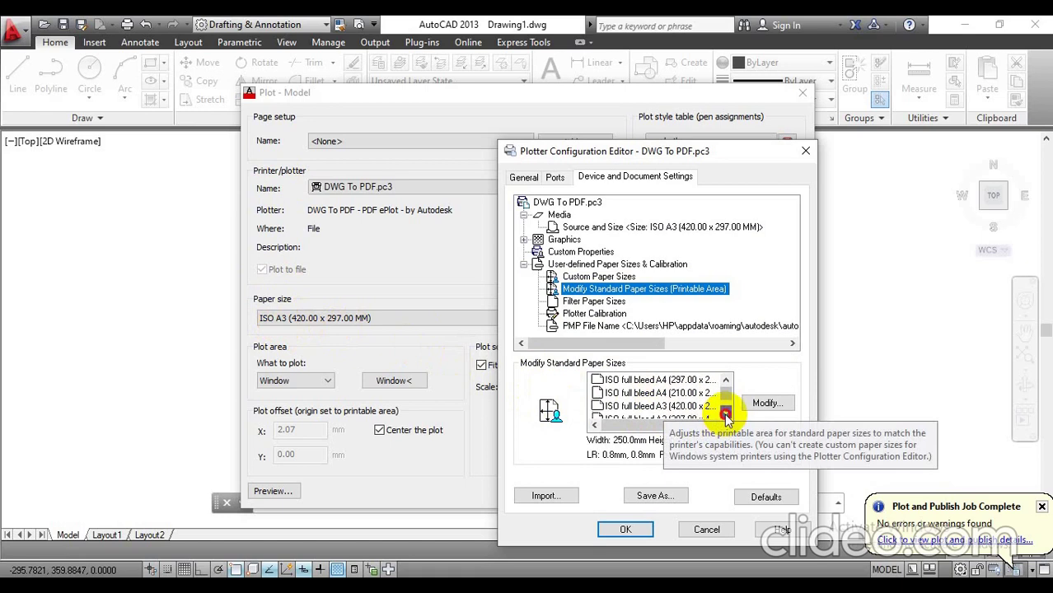
left_click_drag(726, 414, 726, 414)
left_click(725, 402)
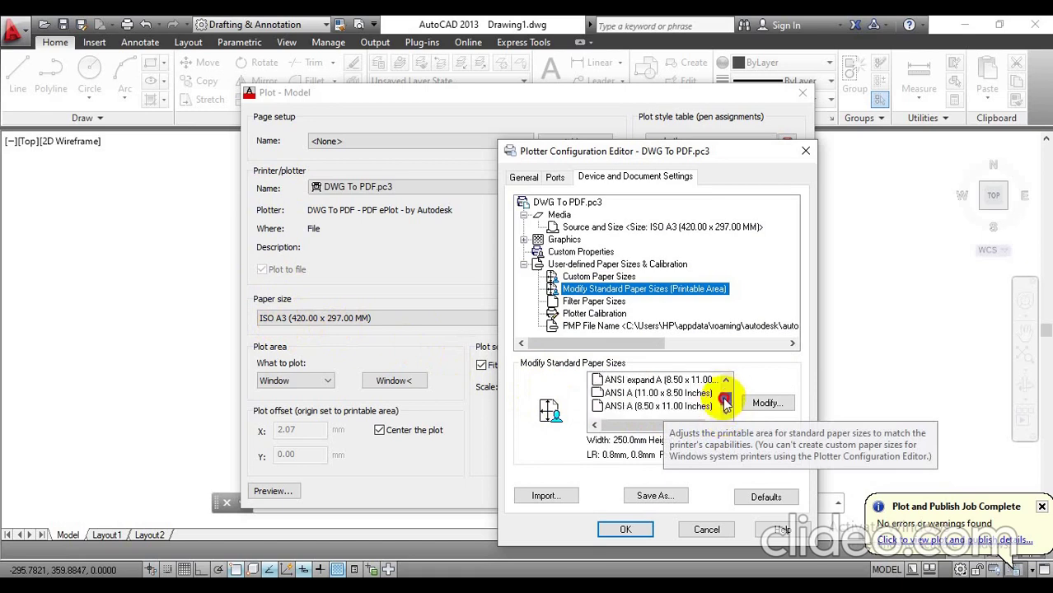
left_click_drag(726, 382, 726, 401)
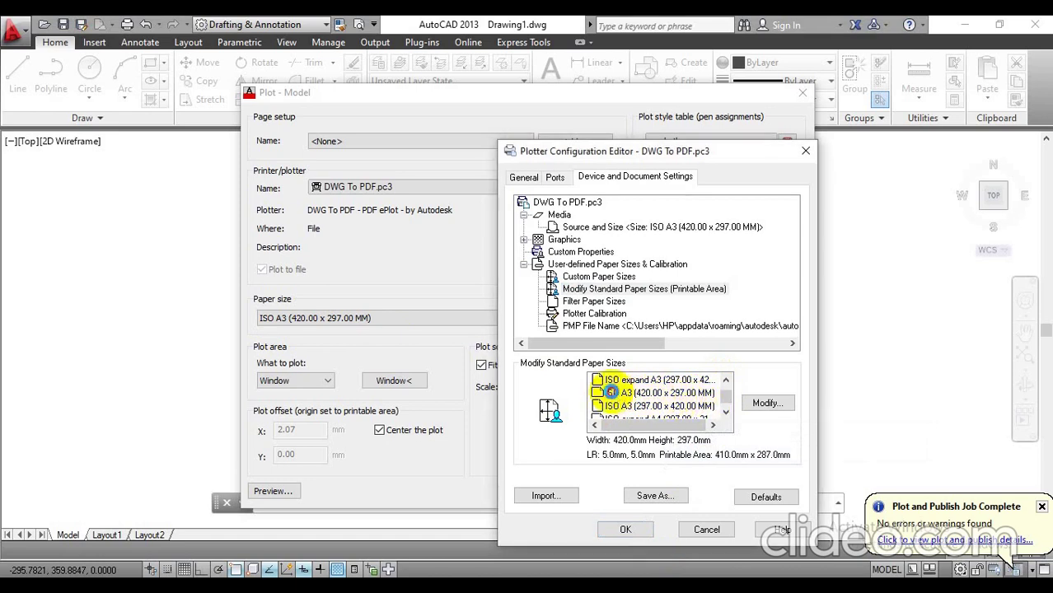
left_click(616, 394)
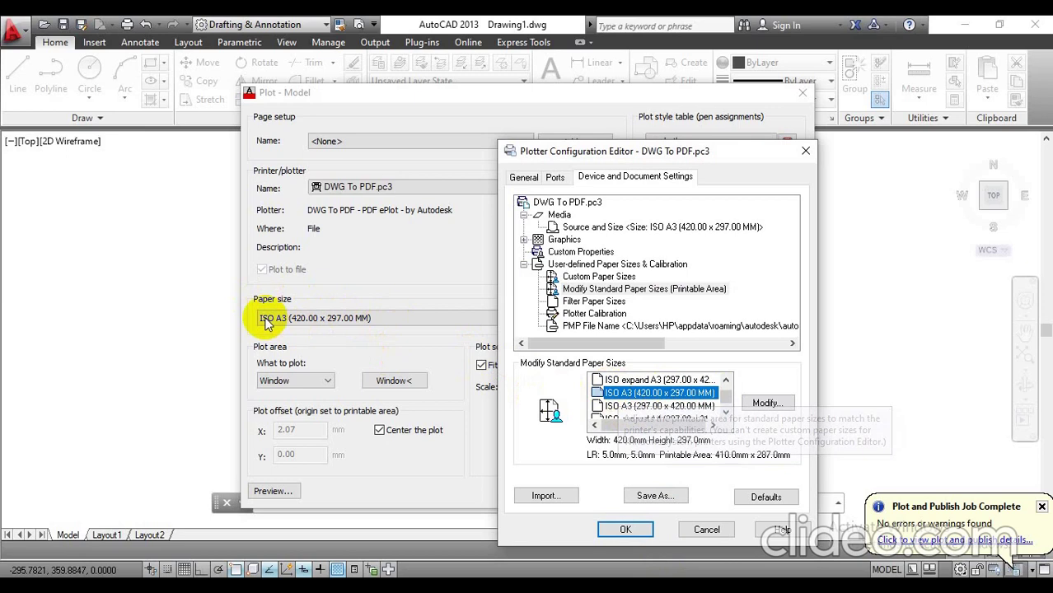
- Apply a printable area with 5 mm margins on all four sides to the ISO A3 paper size and preview the plot
left_click(766, 404)
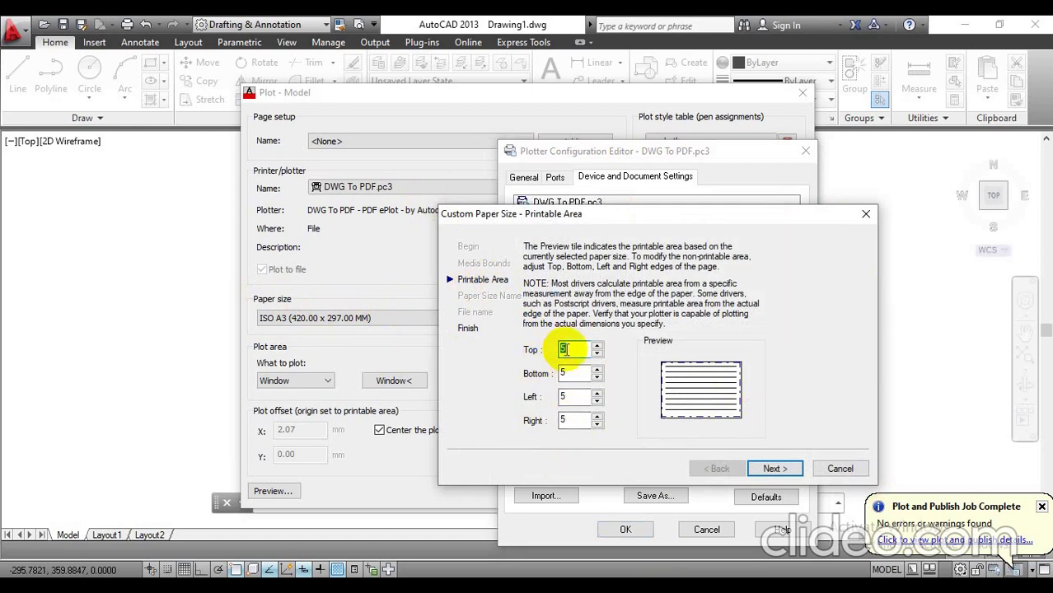
left_click(566, 398)
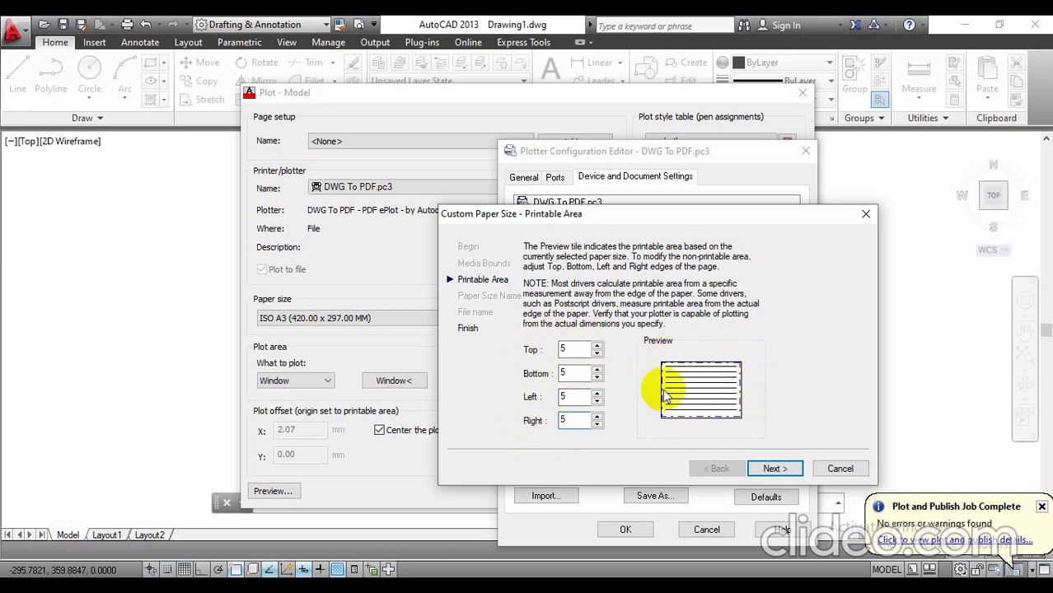
left_click(788, 471)
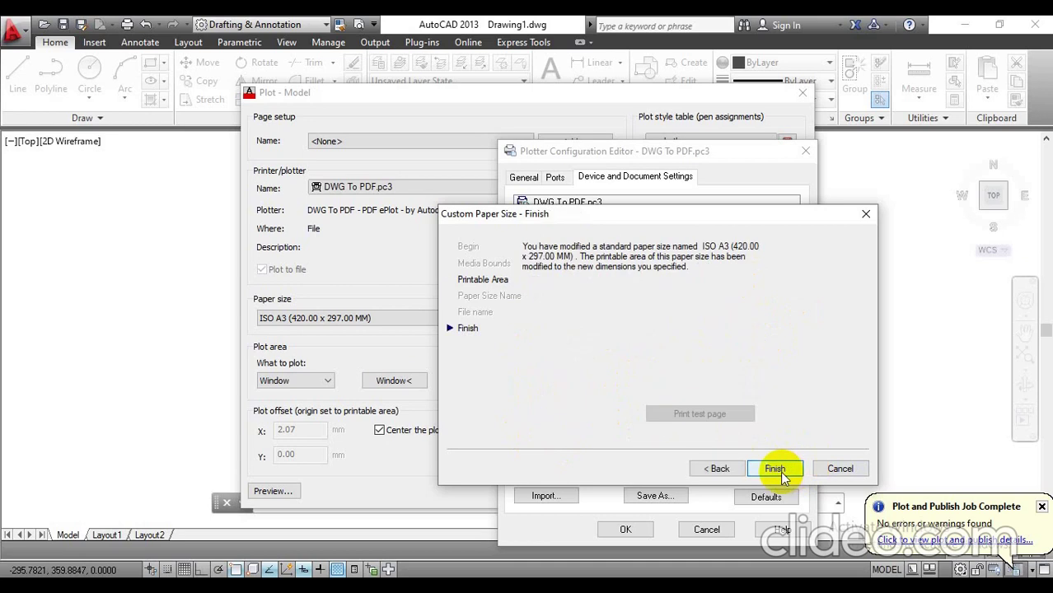
left_click(779, 470)
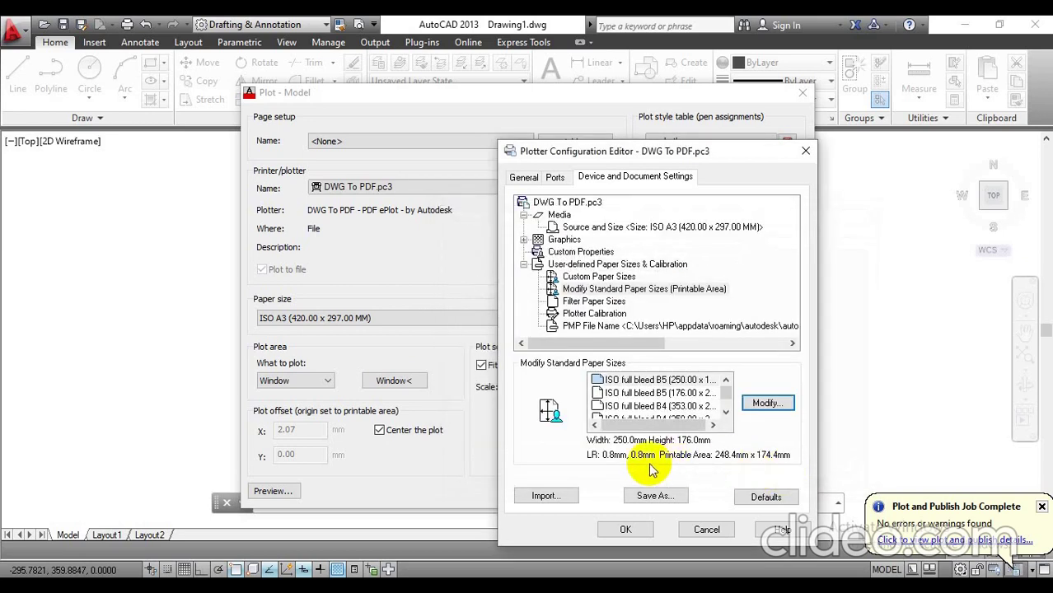
left_click(619, 531)
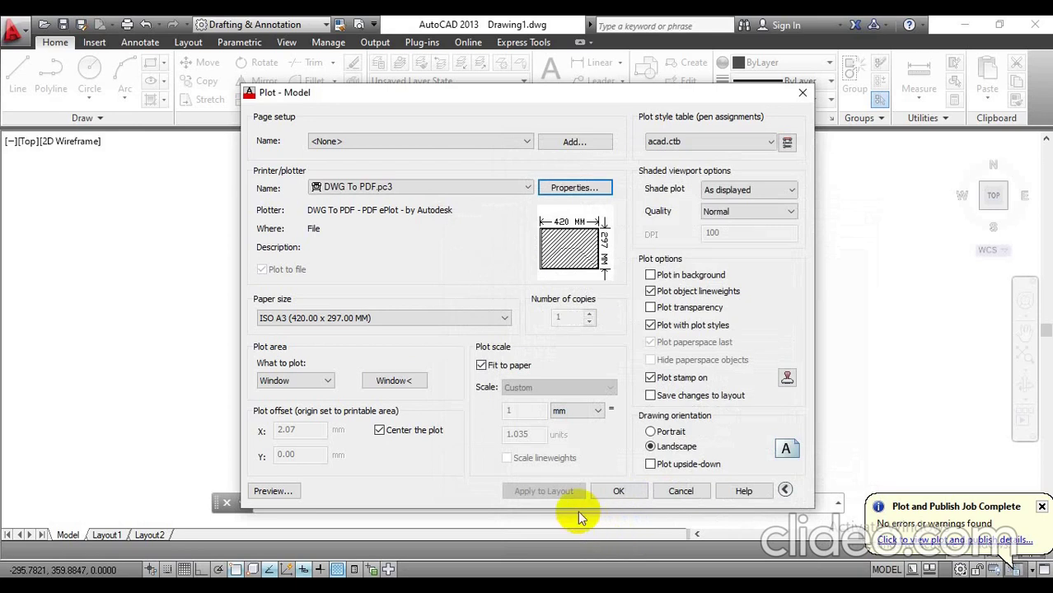
left_click(274, 491)
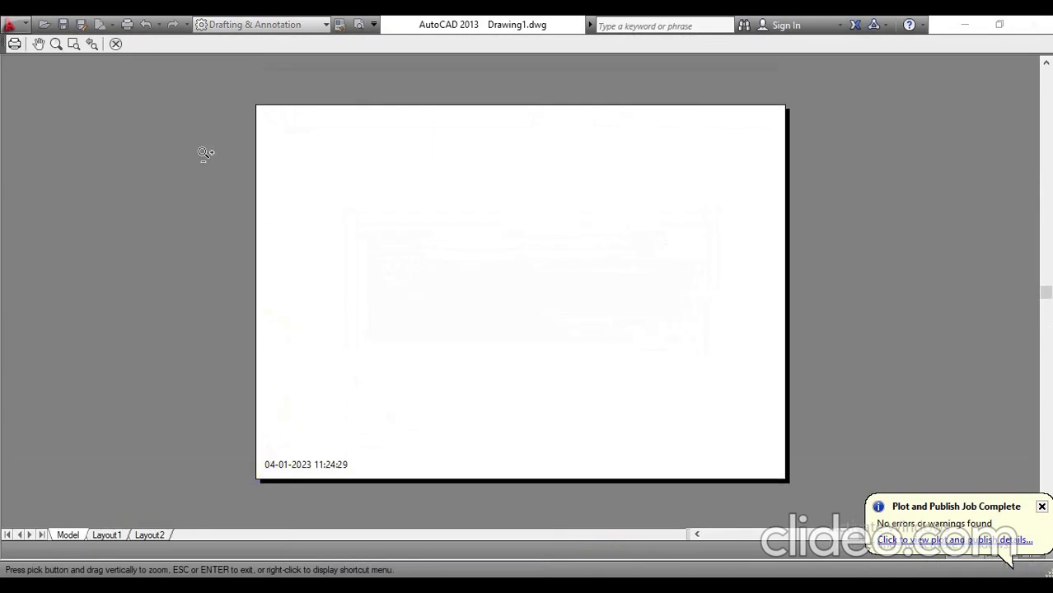
left_click(116, 46)
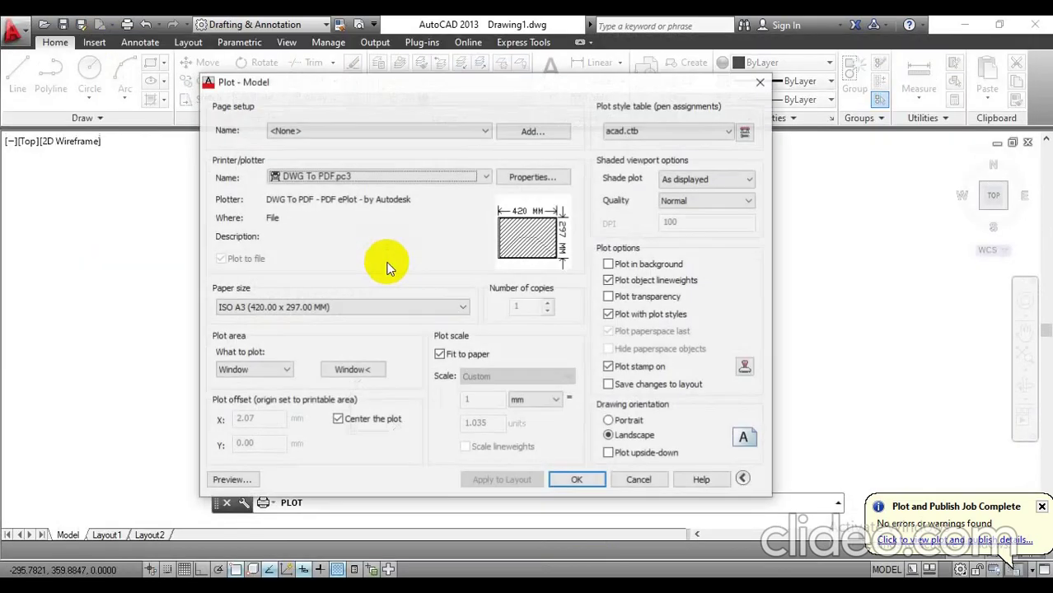